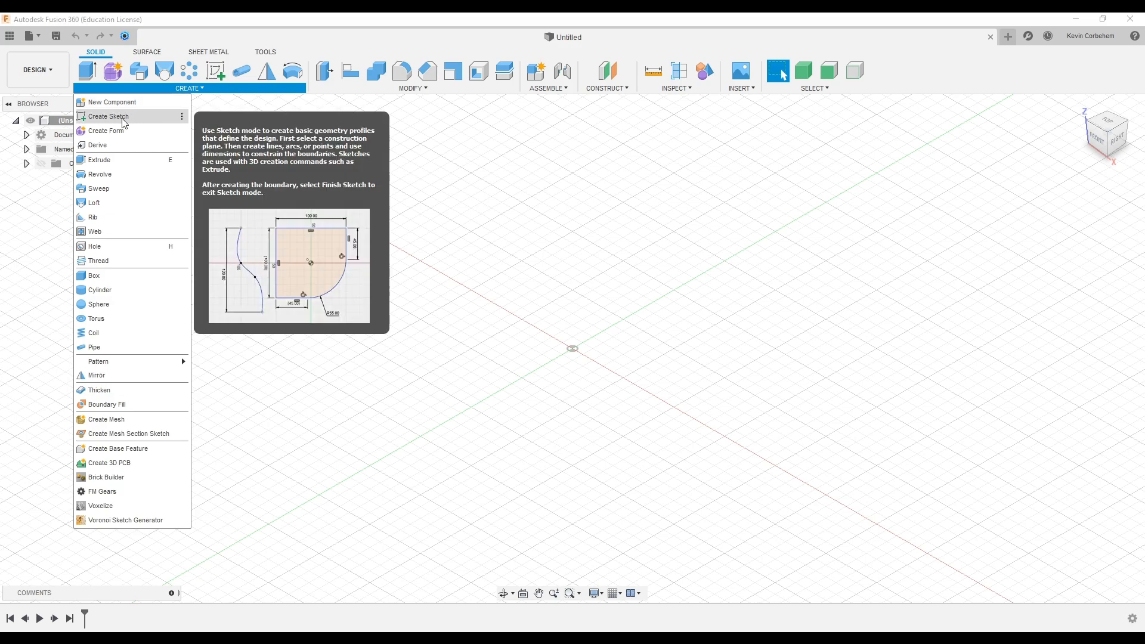
Start a new sketch on the horizontal origin plane
left_click(125, 117)
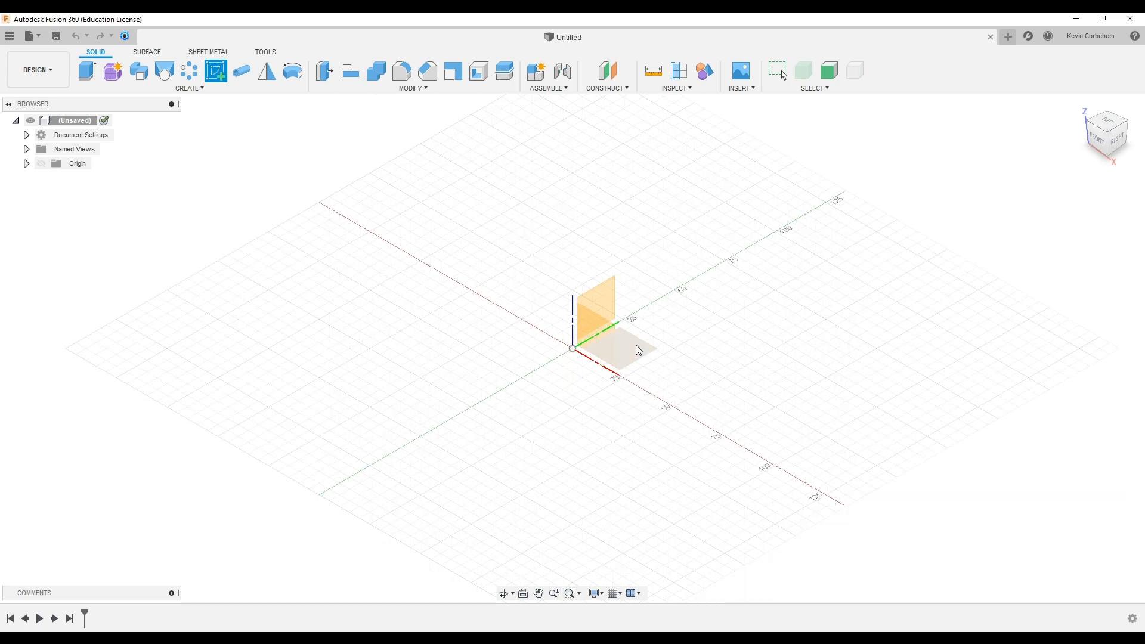
left_click(637, 350)
middle_click_drag(595, 439, 593, 398)
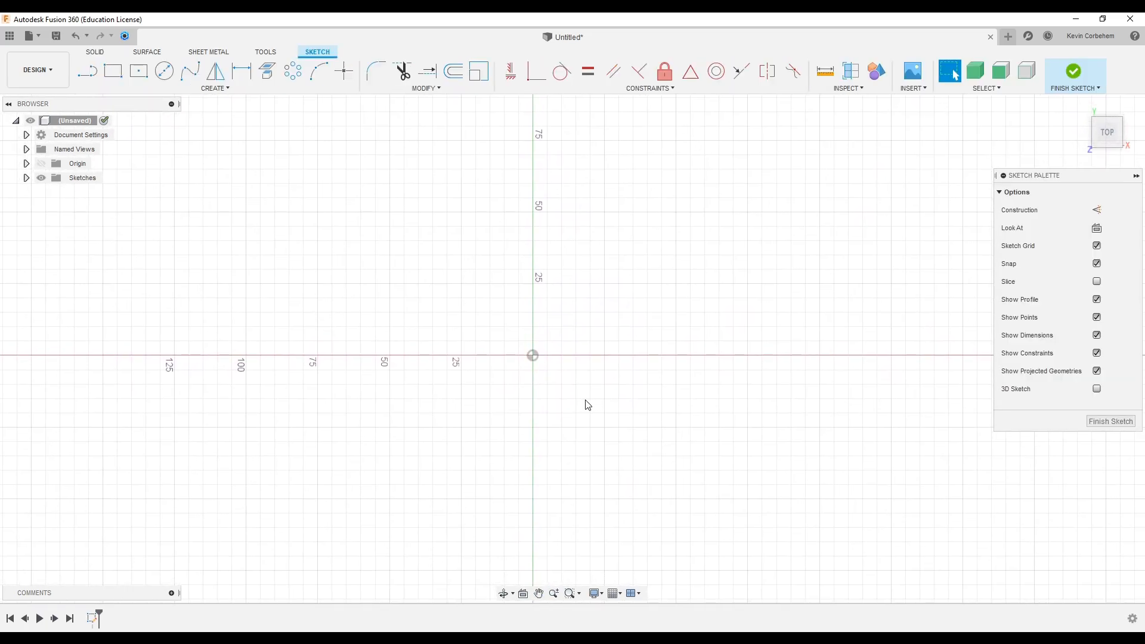
Draw a center rectangle on the sketch origin, 50 mm high and 100 mm wide
left_click(146, 88)
mouse_move(125, 118)
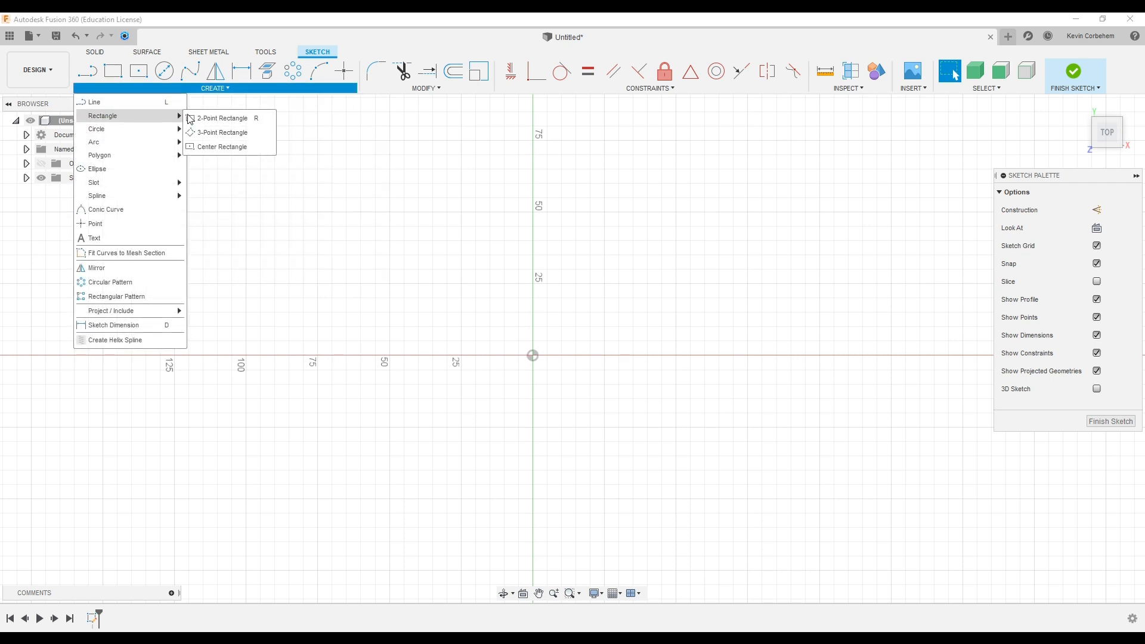
left_click(228, 150)
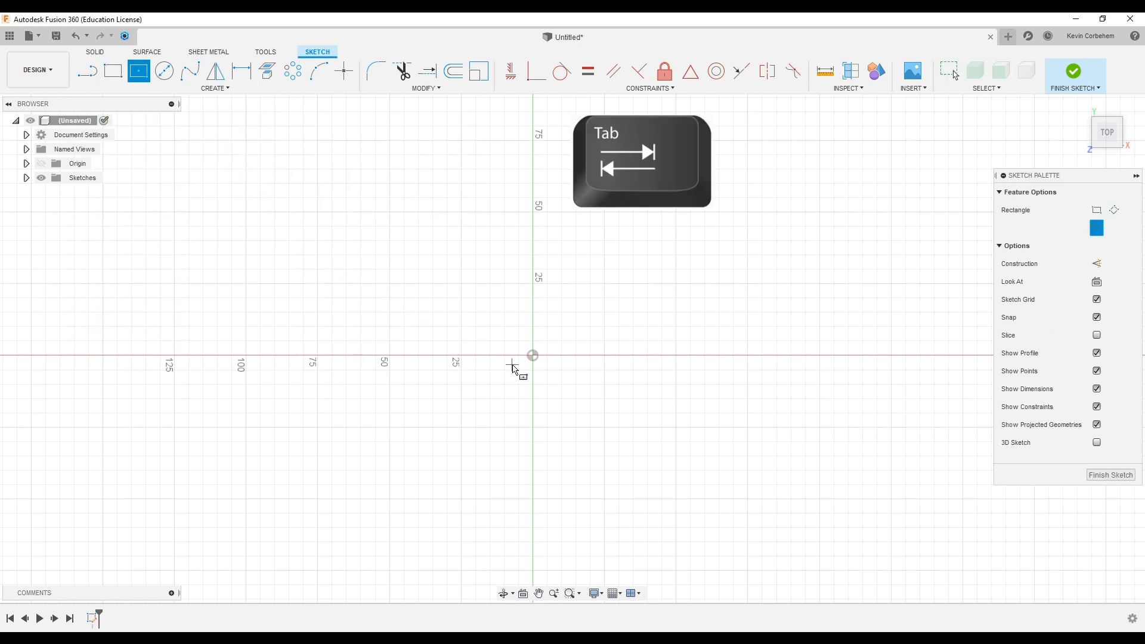
left_click(536, 357)
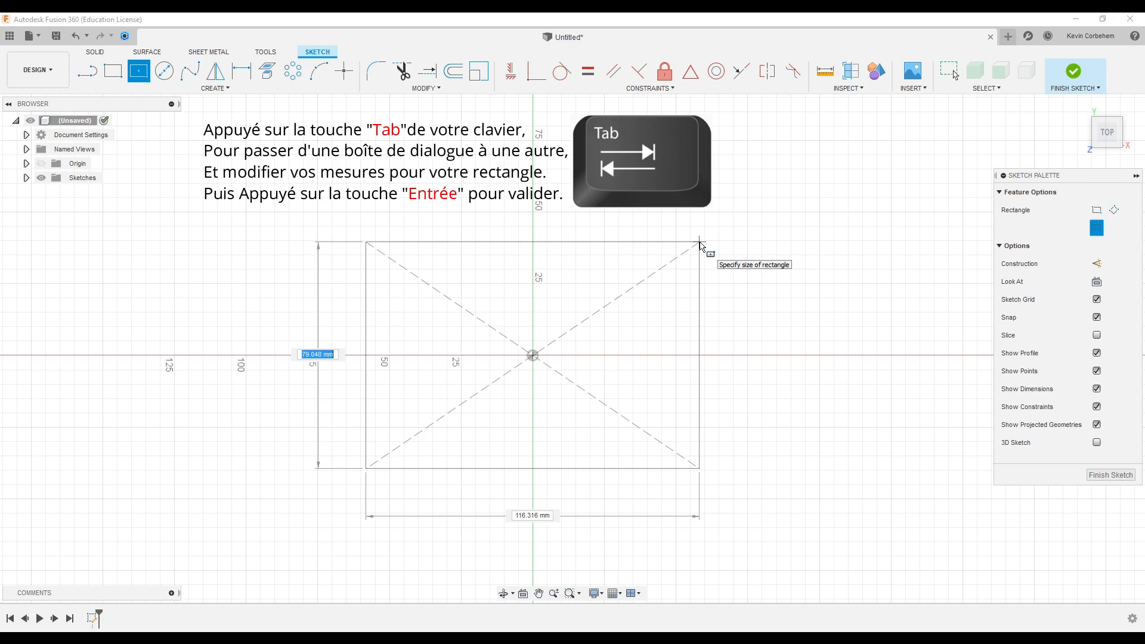
type("50")
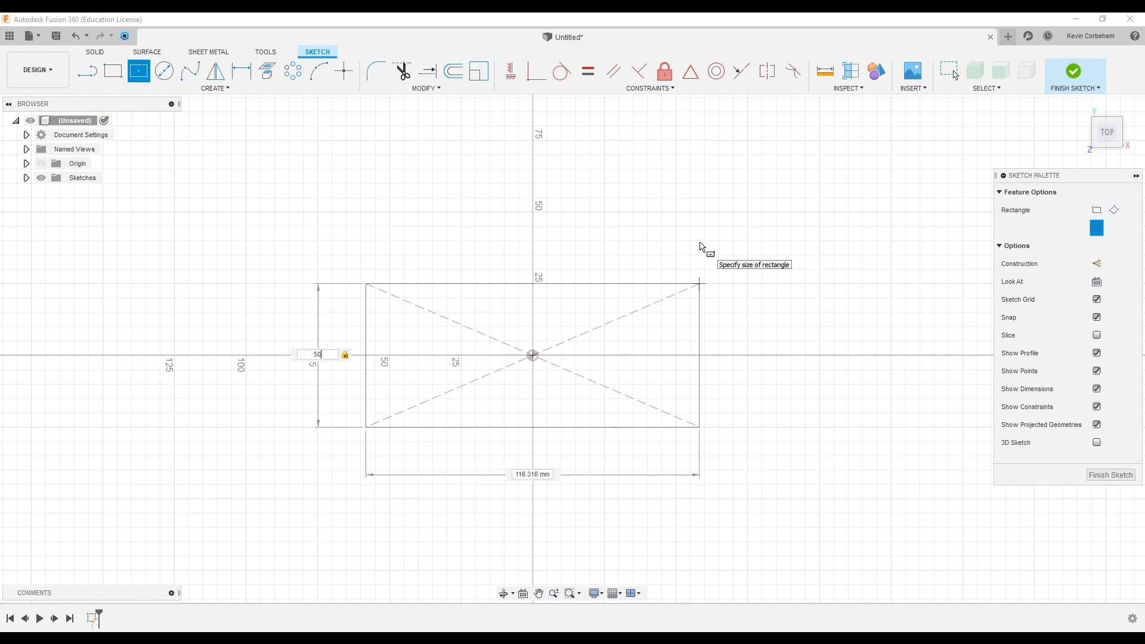
key("Tab")
type("10")
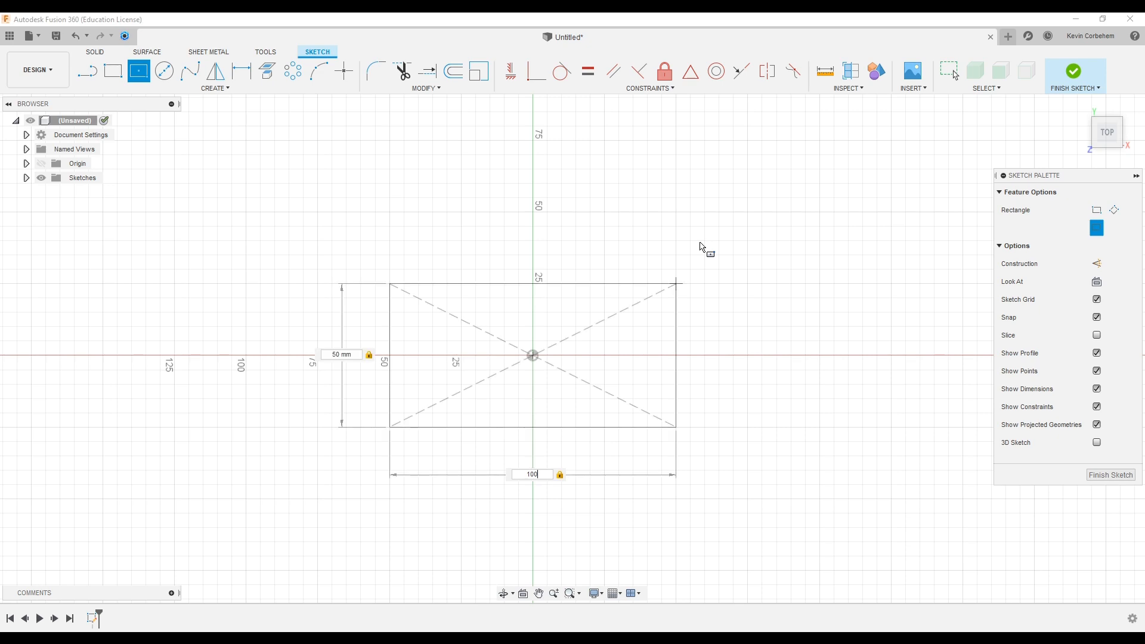
key("Return")
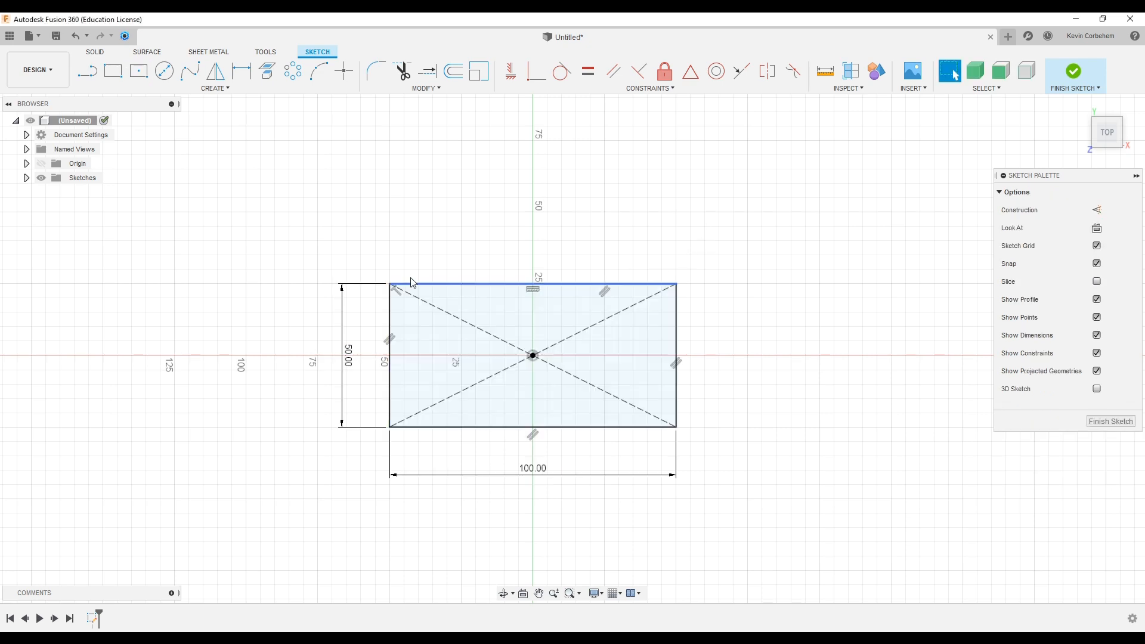
Fillet all four corners of the rectangle with a 3 mm radius and finish the sketch
left_click(409, 90)
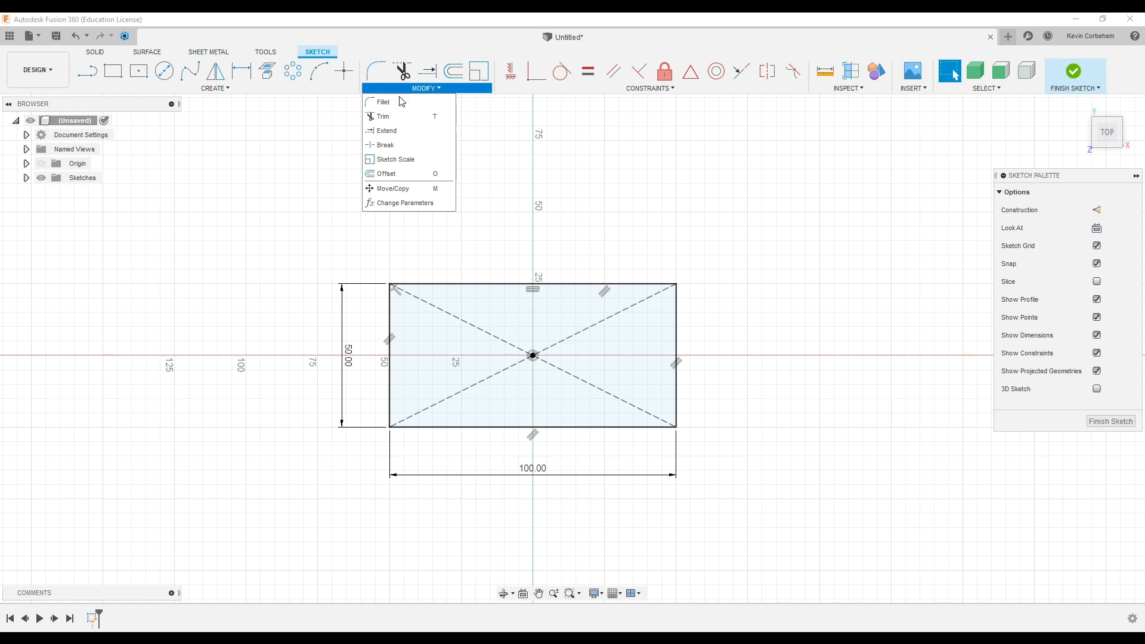
left_click(384, 102)
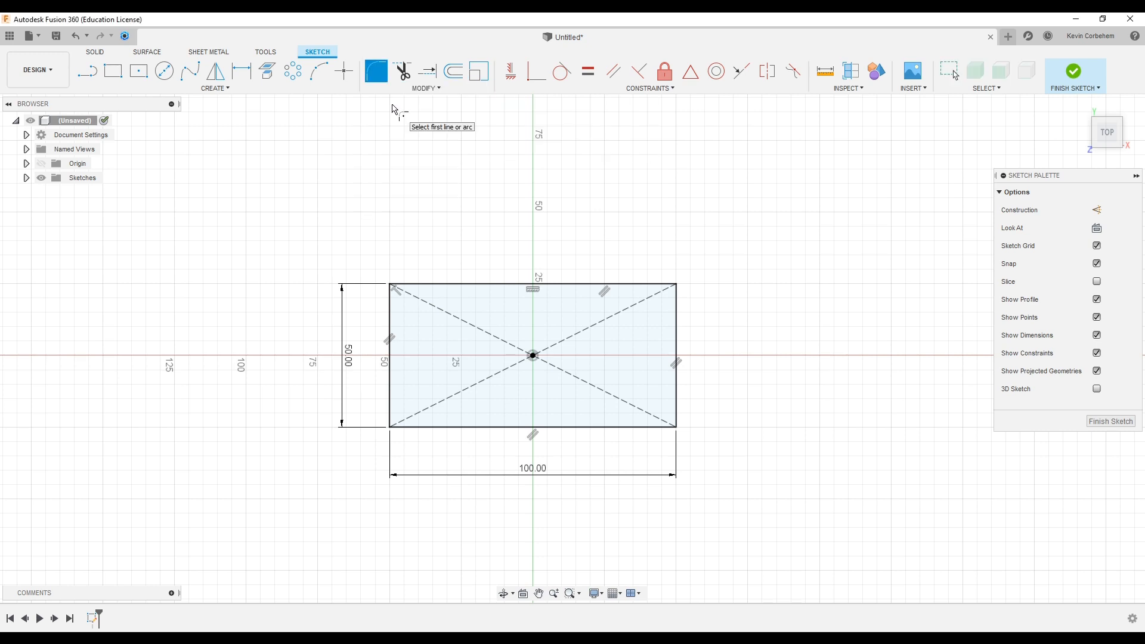
left_click(389, 306)
left_click(434, 284)
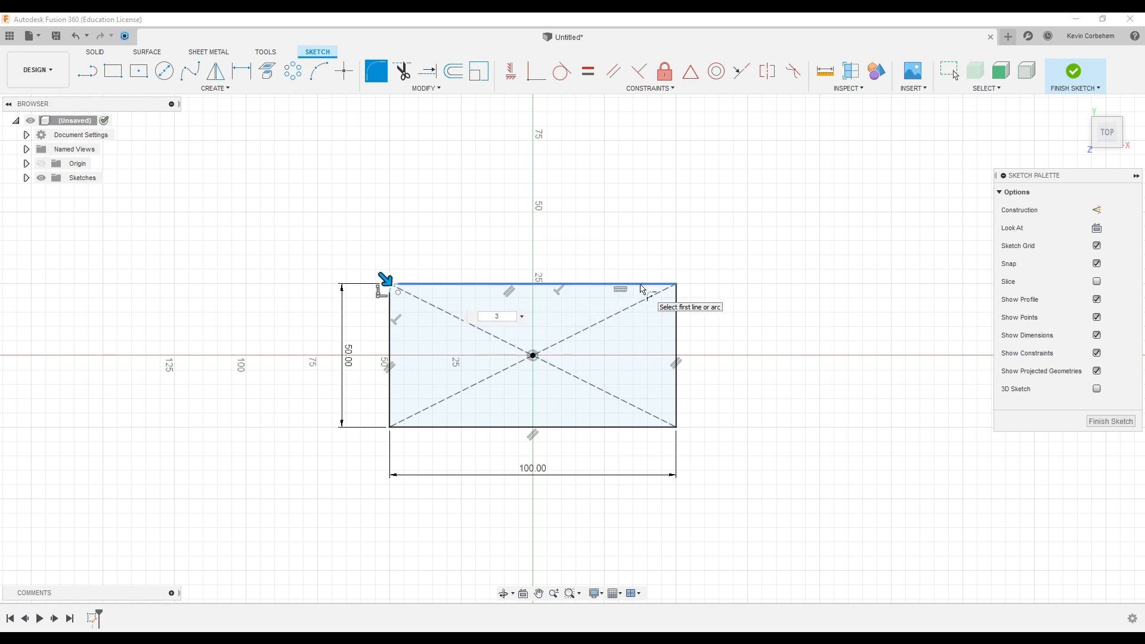
key("Return")
left_click(677, 309)
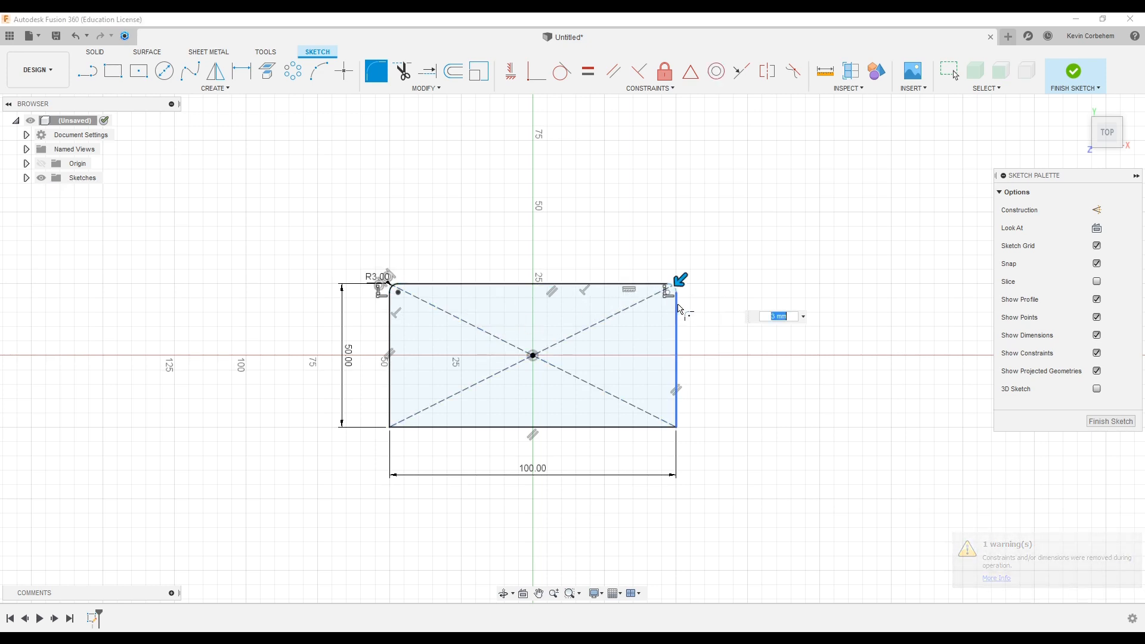
key("Return")
left_click(678, 408)
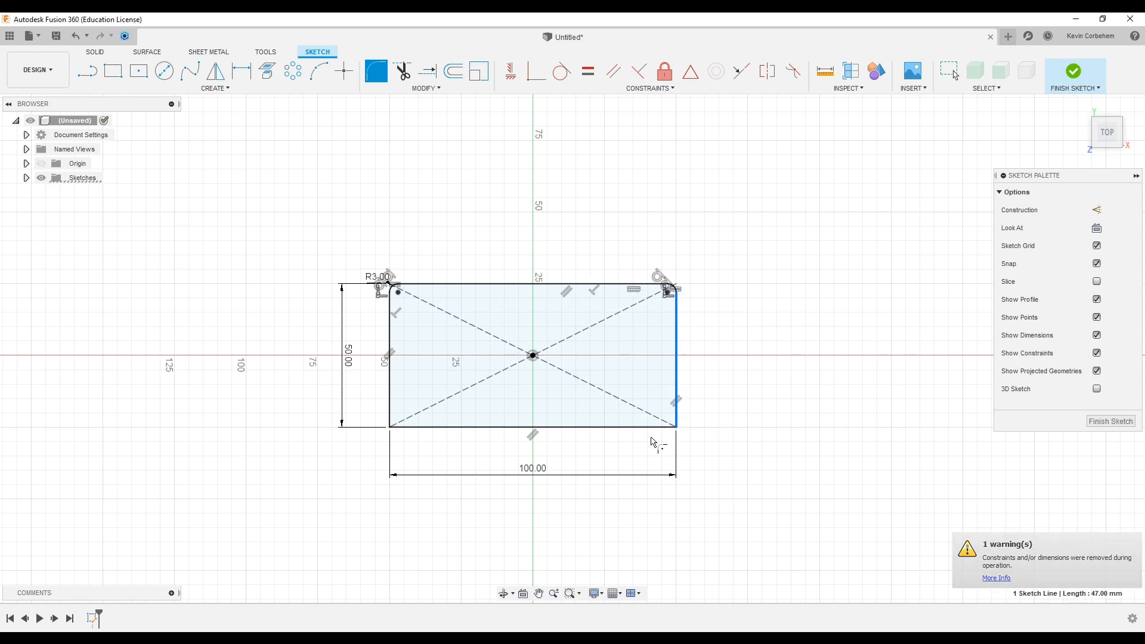
left_click(500, 427)
left_click(413, 427)
left_click(391, 408)
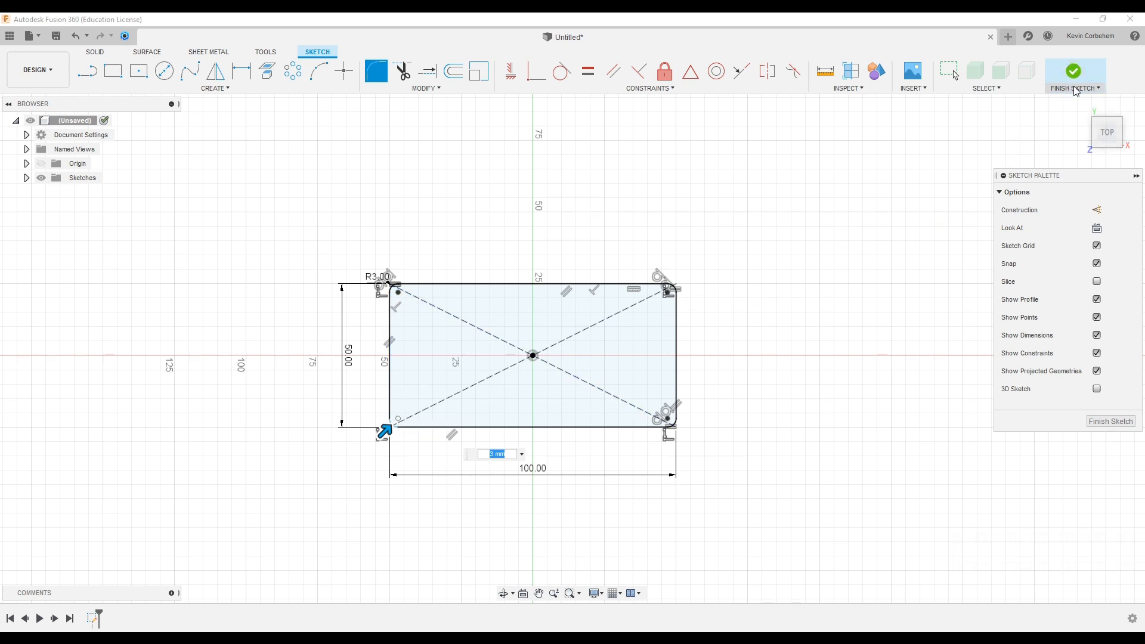
left_click(1089, 87)
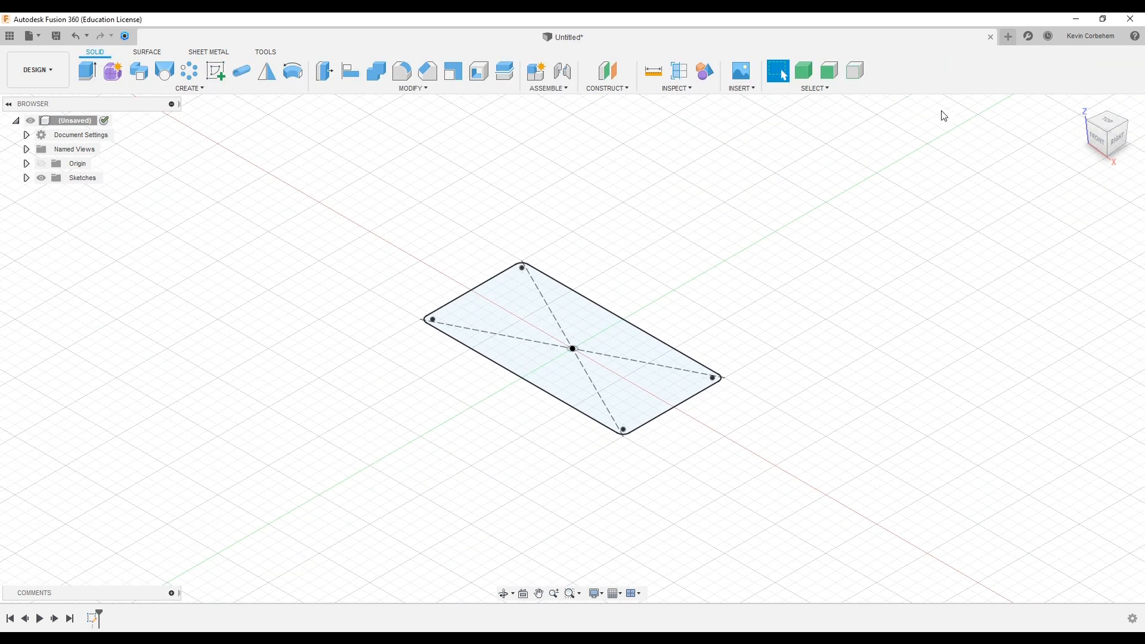
Extrude the rounded rectangle profile upward into a thin plate as a new body
left_click(155, 91)
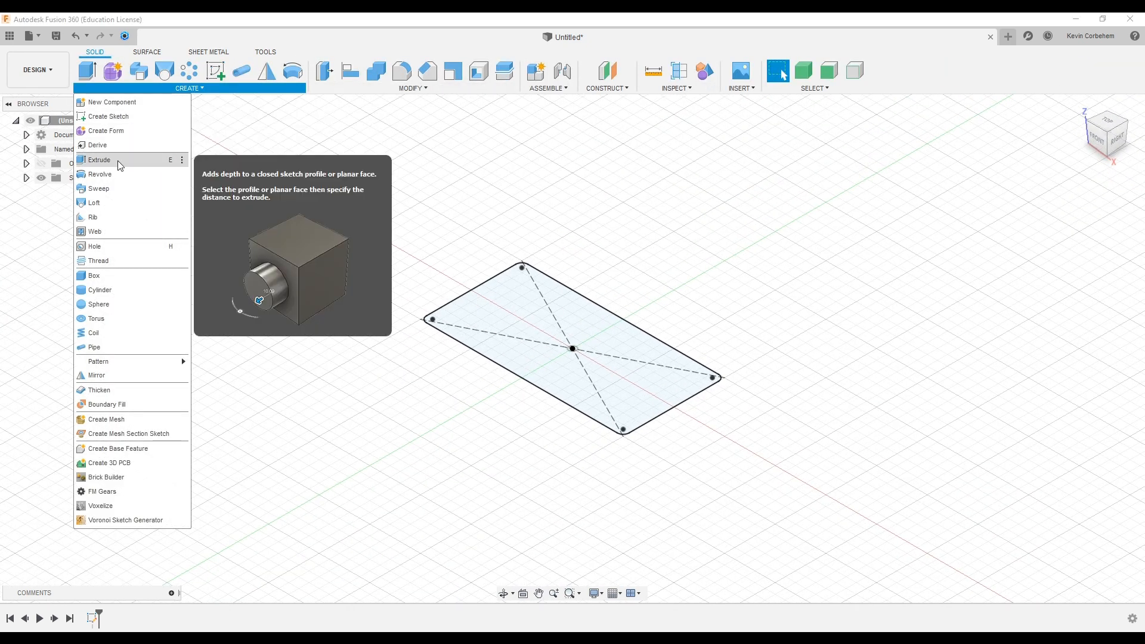
left_click(95, 159)
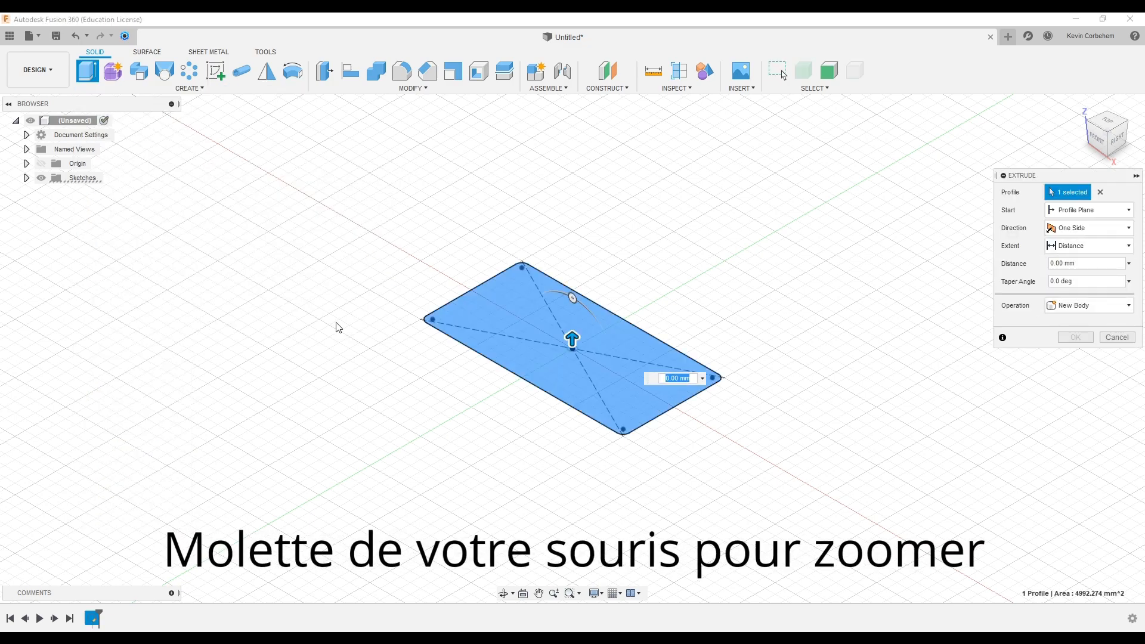
scroll(626, 465, "up", 2)
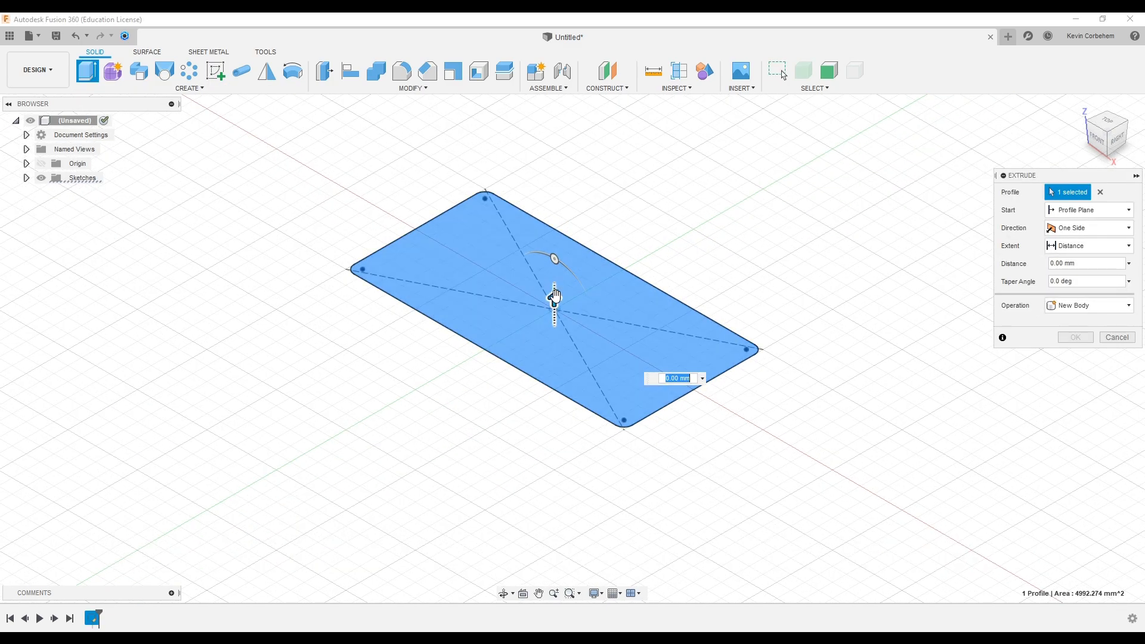
mouse_move(555, 298)
left_mouse_down()
mouse_move(552, 174)
mouse_move(555, 285)
left_mouse_up()
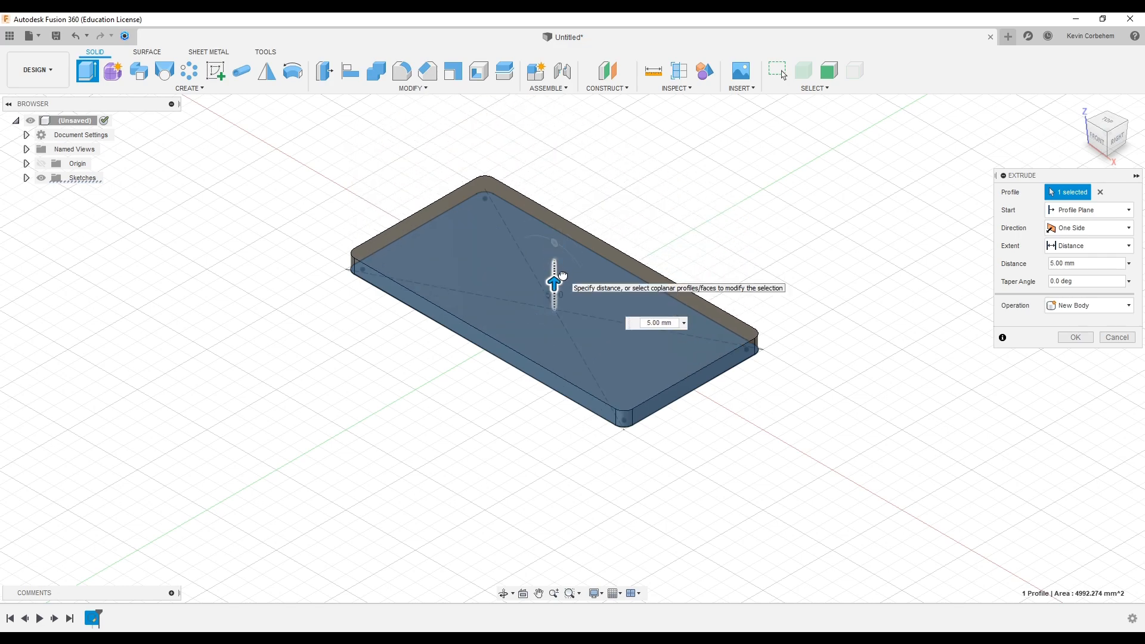
left_click(666, 324)
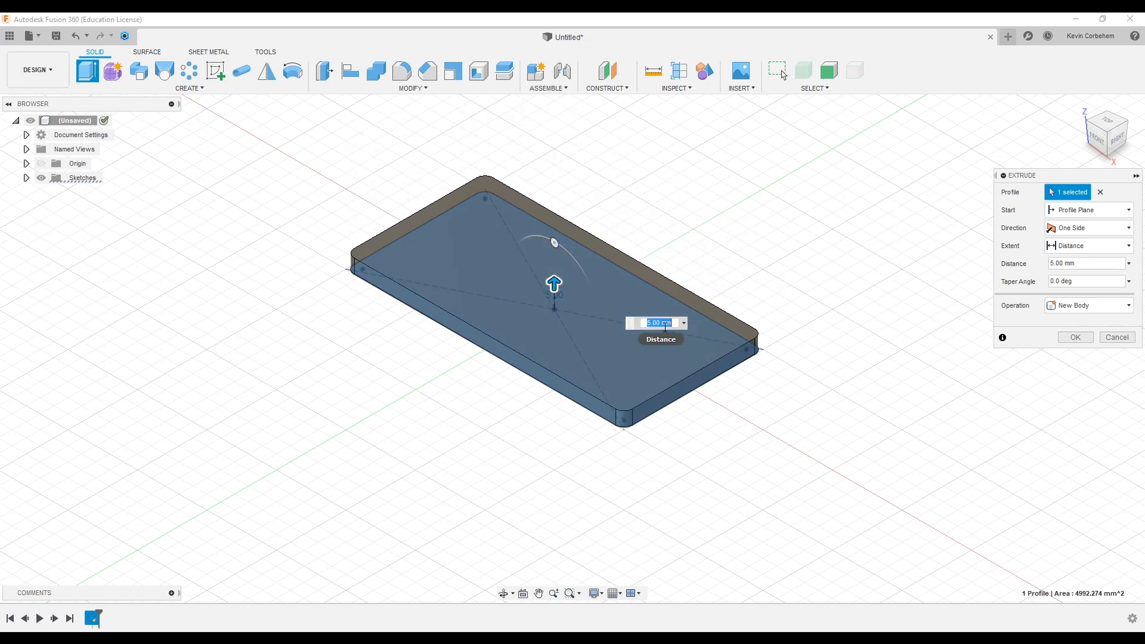
key("Return")
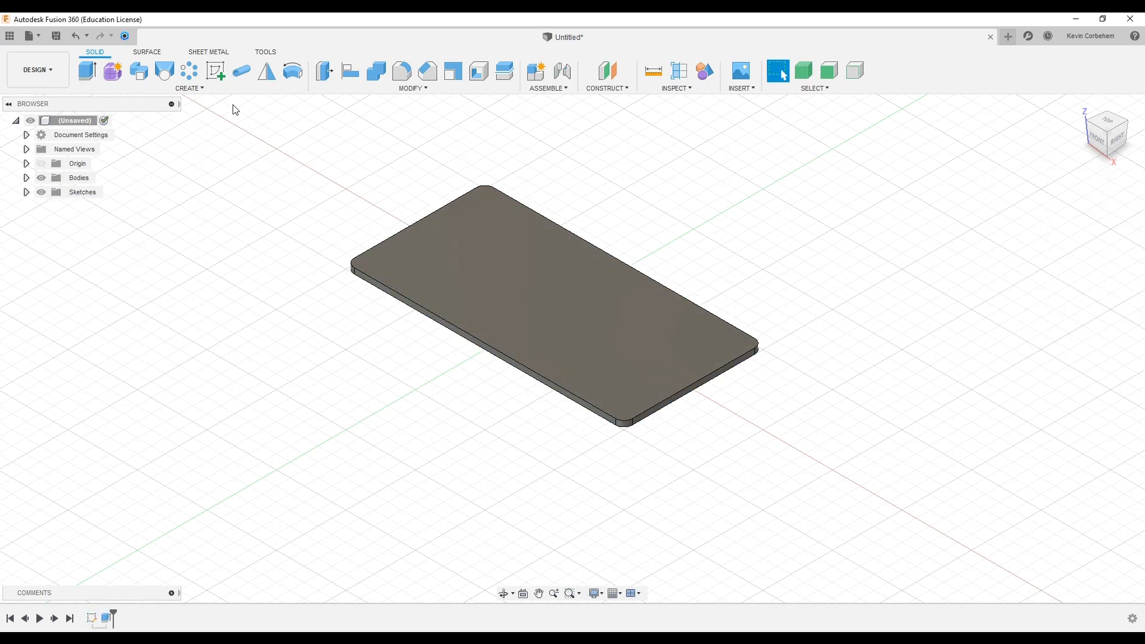
Start a new sketch on the plate's upper face
left_click(215, 91)
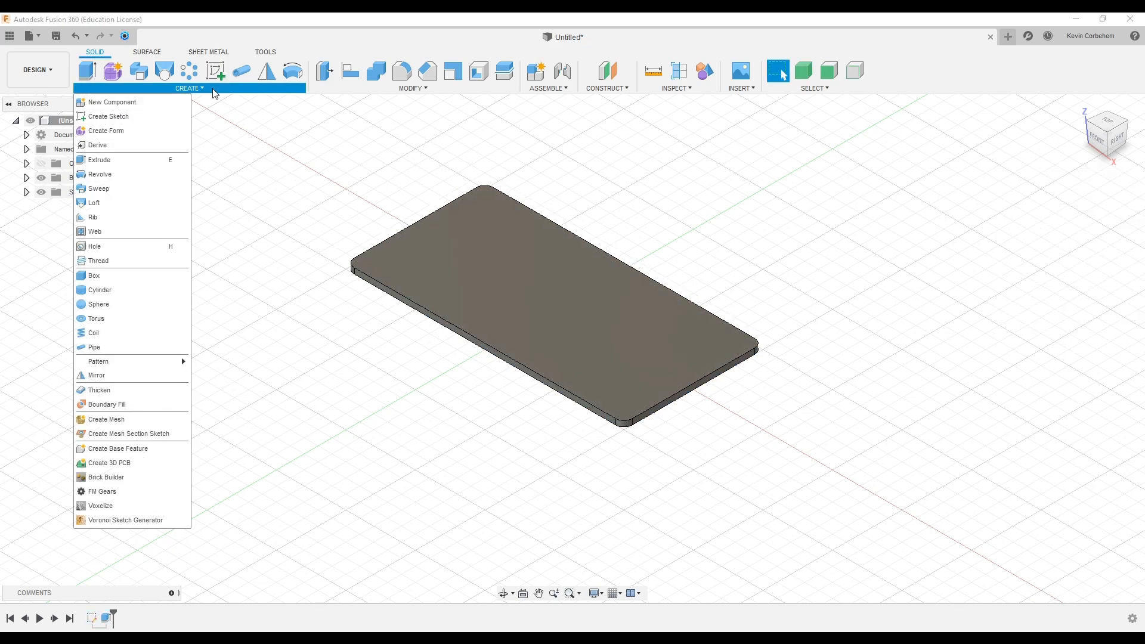
left_click(110, 117)
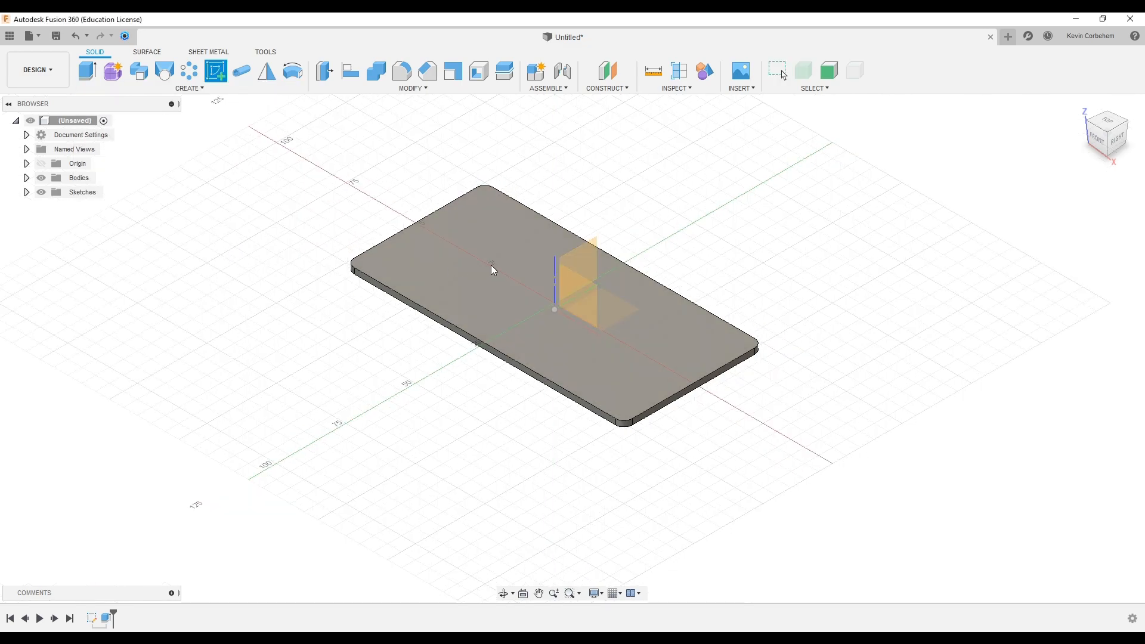
left_click(486, 266)
mouse_move(706, 179)
middle_mouse_down()
mouse_move(606, 191)
mouse_move(525, 159)
middle_mouse_up()
scroll(524, 260, "up", 2)
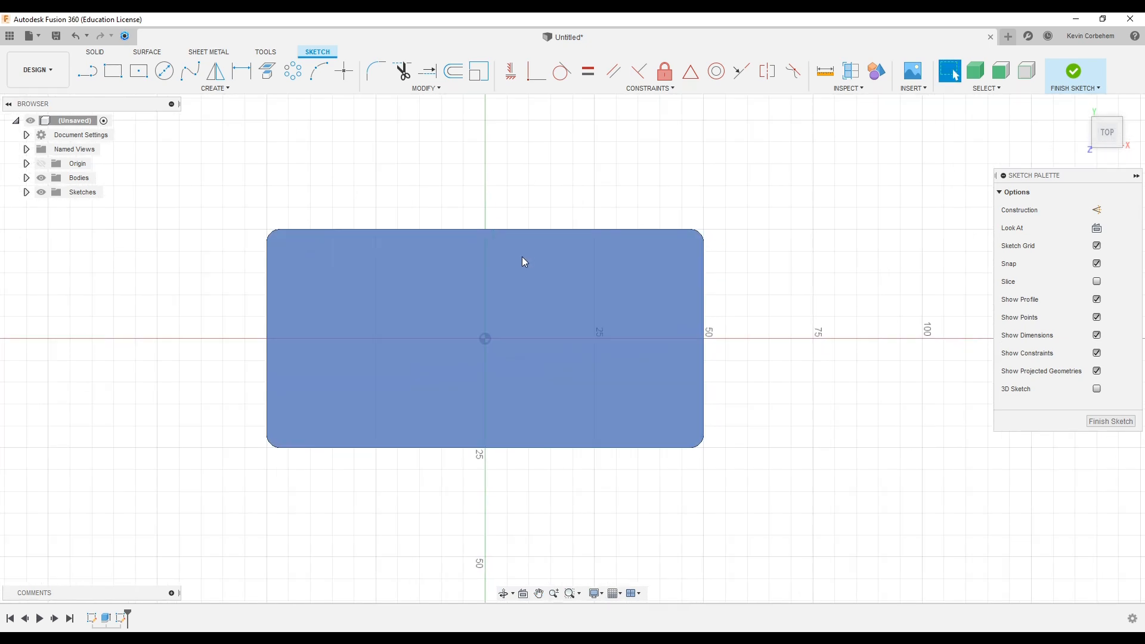
Insert a sketch text reading TUTORIEL, anchored near the plate's left edge just below the horizontal axis
left_click(195, 90)
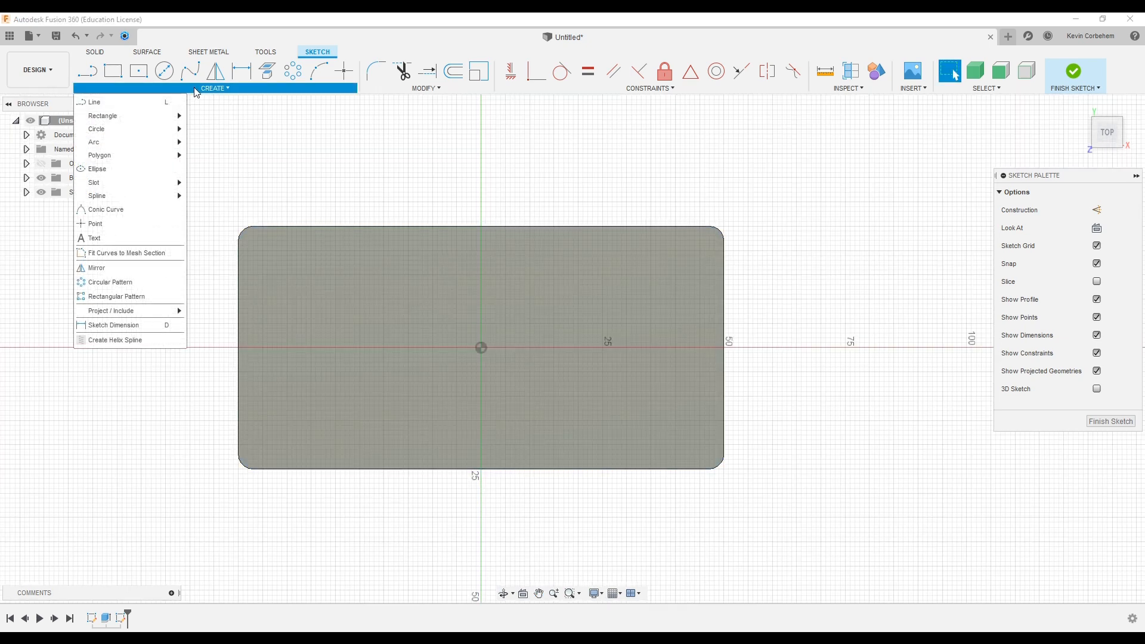
left_click(95, 237)
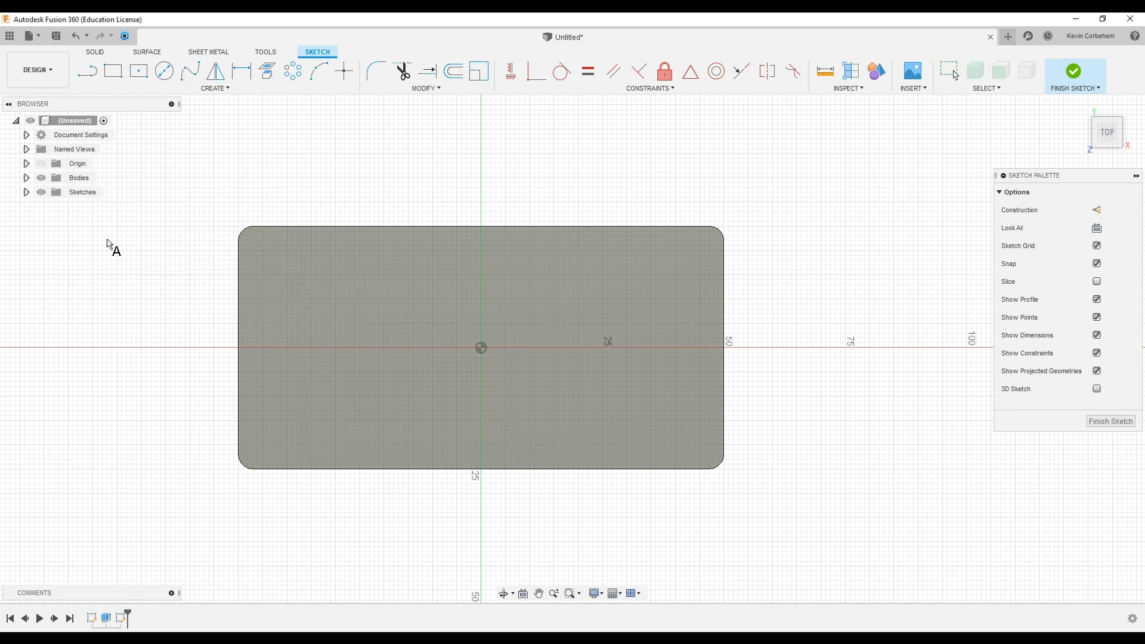
left_click(282, 377)
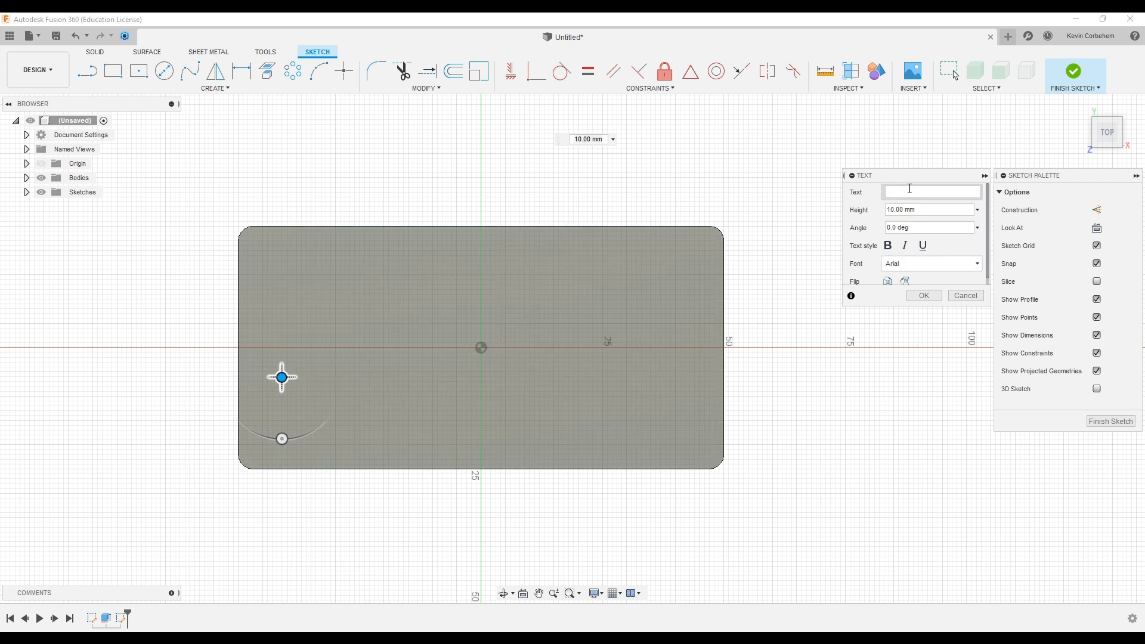
left_click(909, 189)
type("TUT")
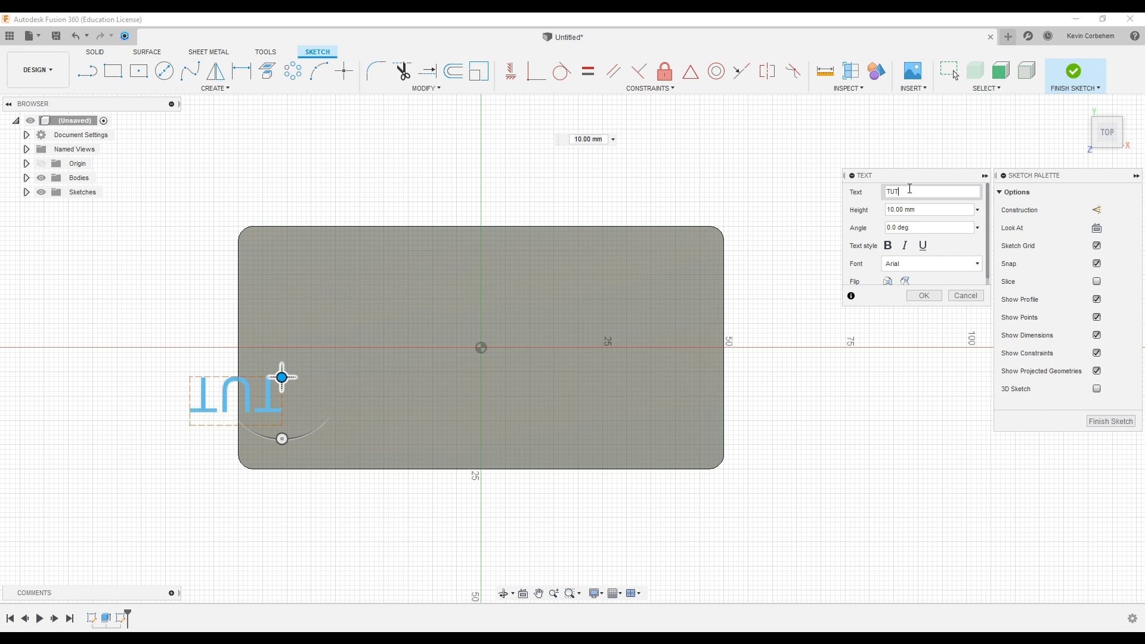
type("ORIEL")
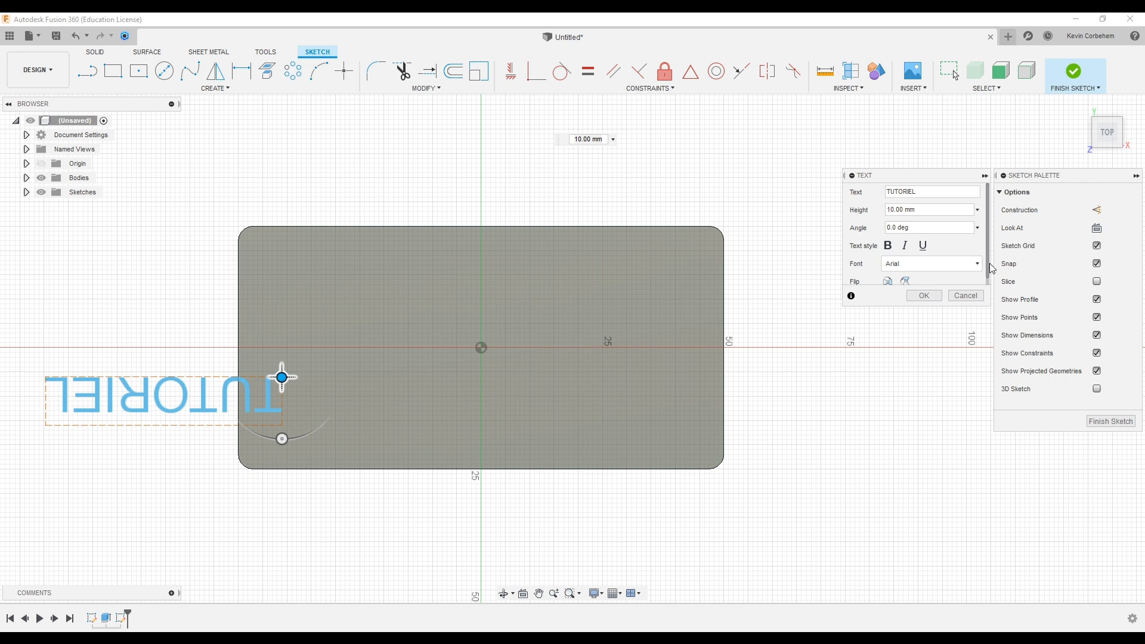
Flip the TUTORIEL text both vertically and horizontally so that it reads upright across the plate
left_click_drag(990, 266, 989, 276)
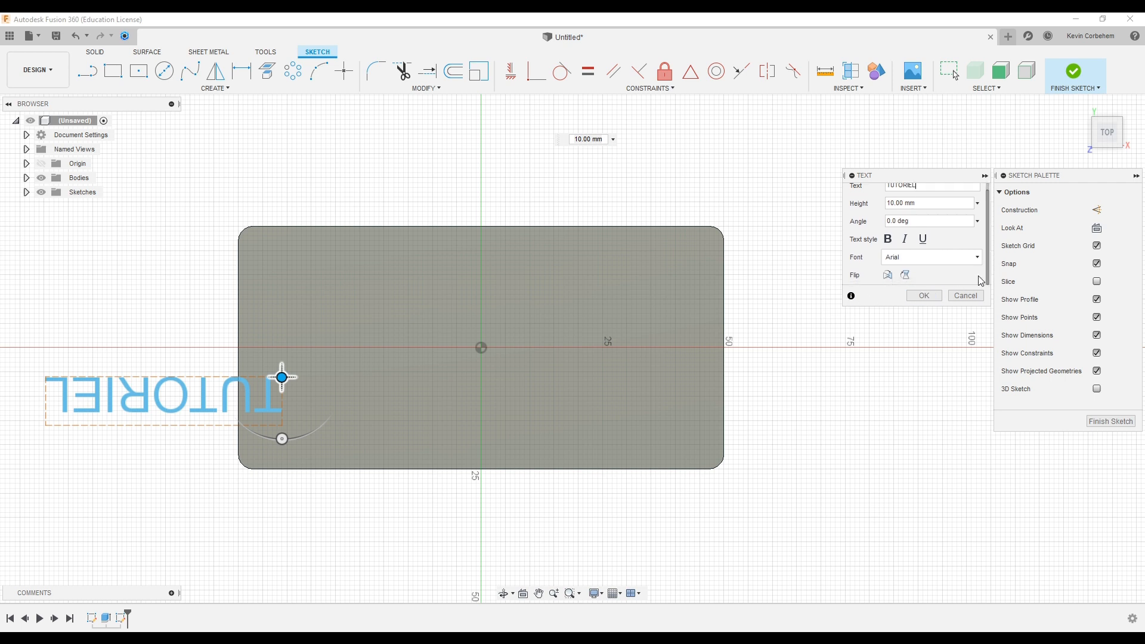
left_click(906, 276)
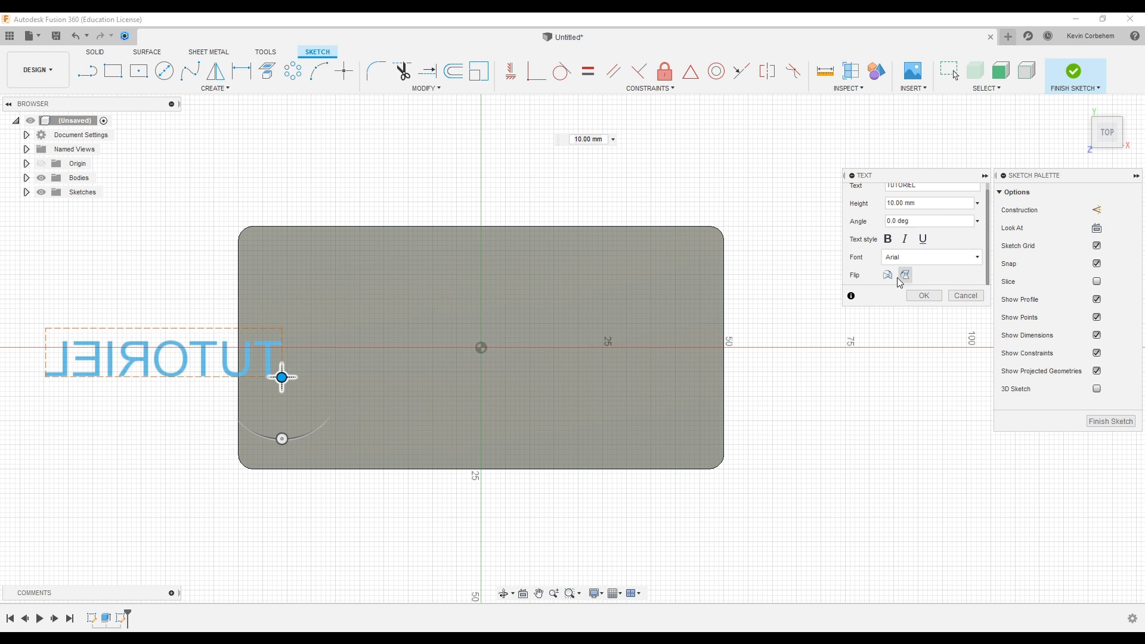
left_click(889, 278)
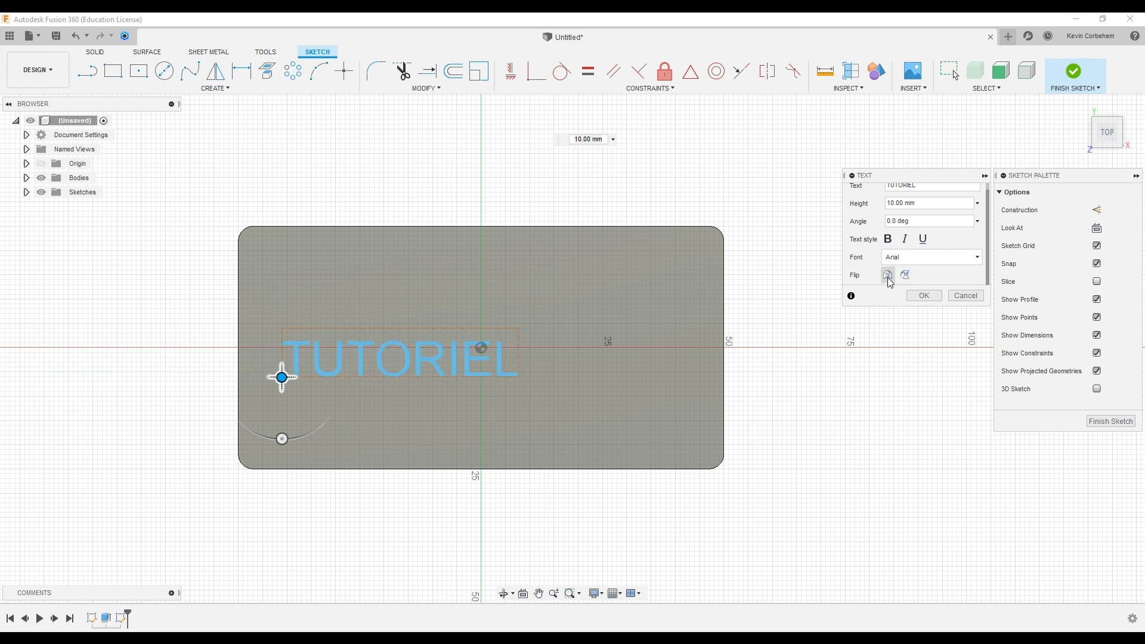
Set the text height to 20 mm and shift the text toward the plate's left edge so it spans the plate
left_click(933, 202)
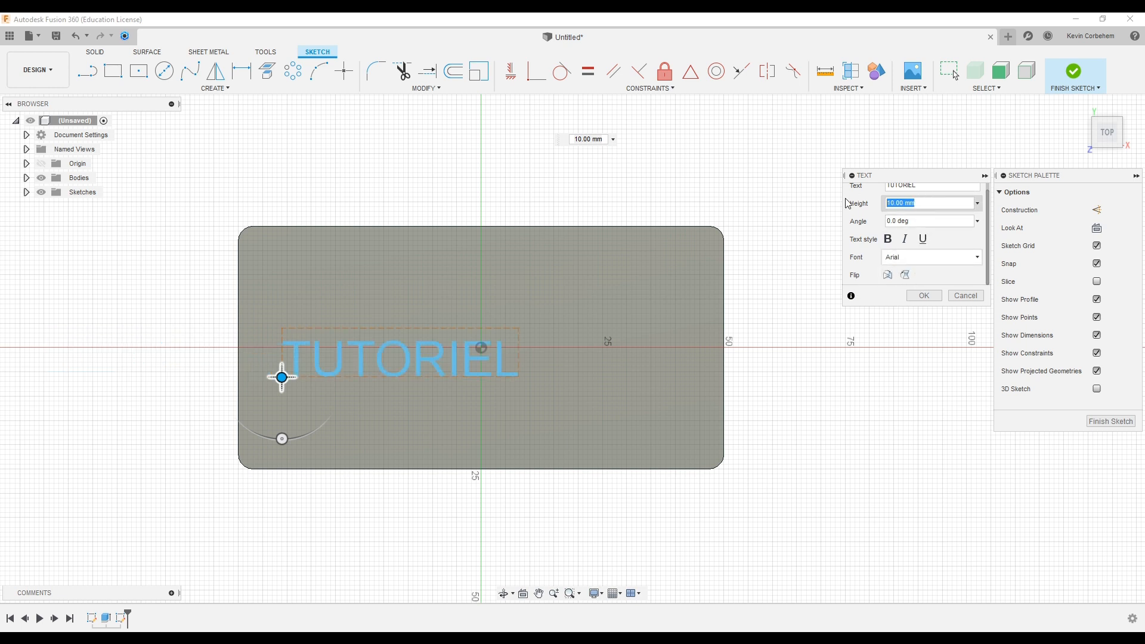
type("20")
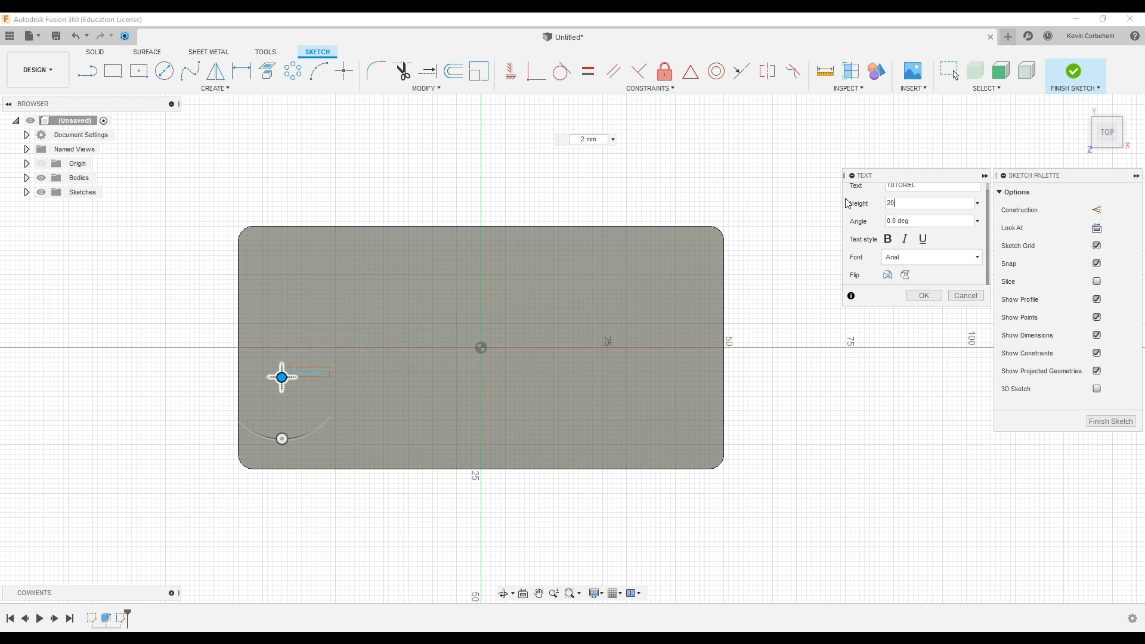
left_click_drag(281, 377, 244, 389)
left_click(922, 296)
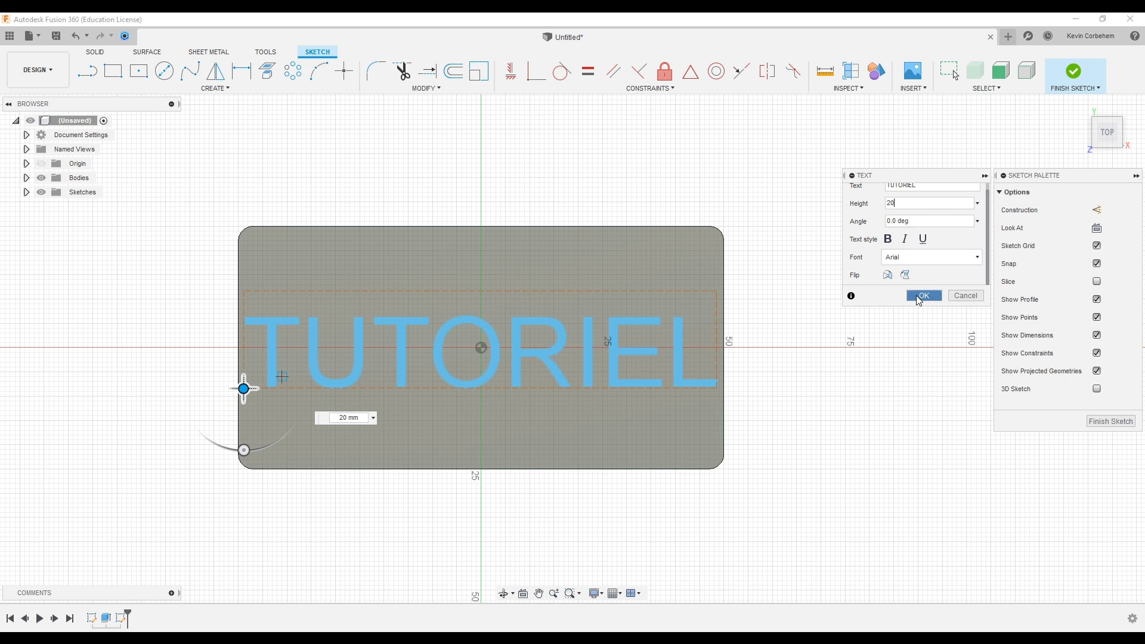
Expand the bodies and sketches in the browser and hide the plate body Body1
left_click(26, 177)
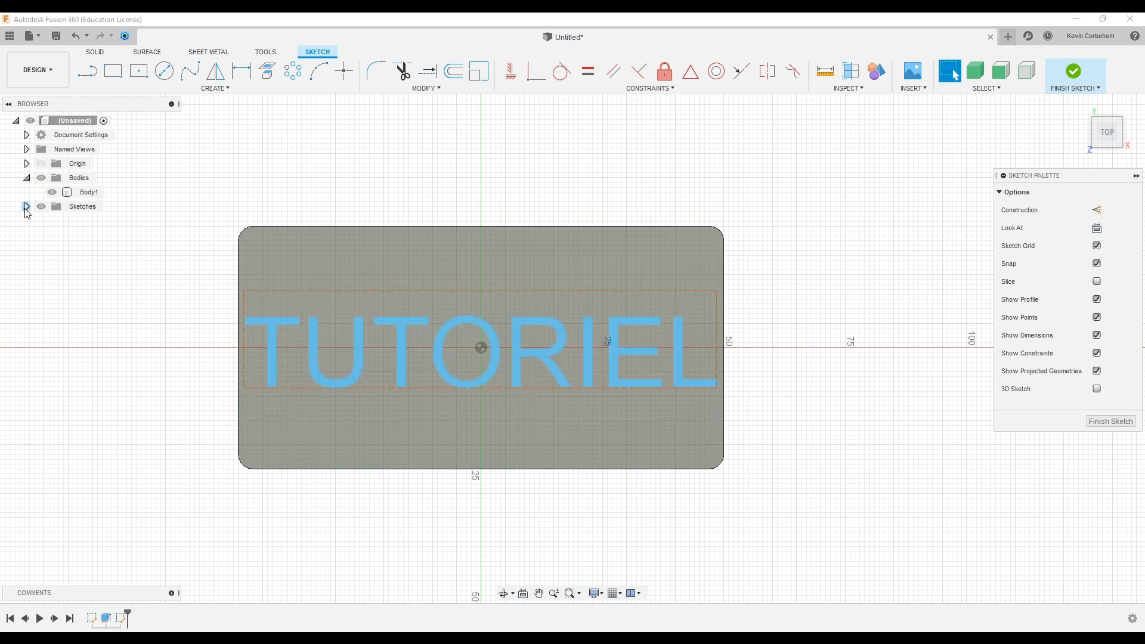
left_click(26, 207)
left_click(51, 194)
left_click(52, 193)
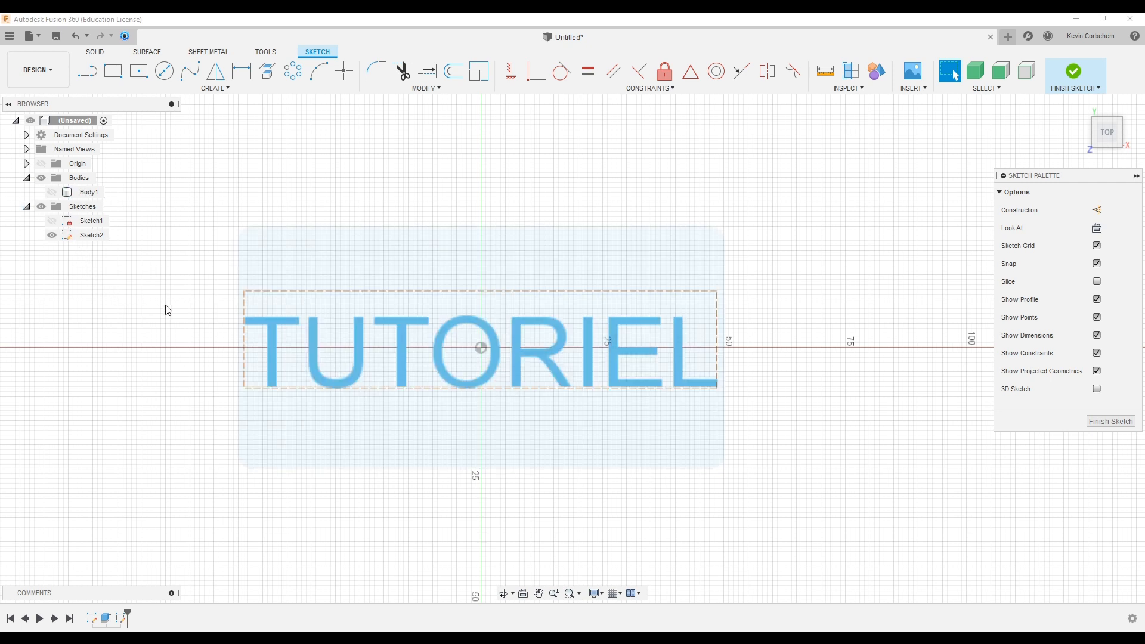
Explode the TUTORIEL text into sketch curves and release all of the letter outlines with the Fix/UnFix constraint
right_click(270, 328)
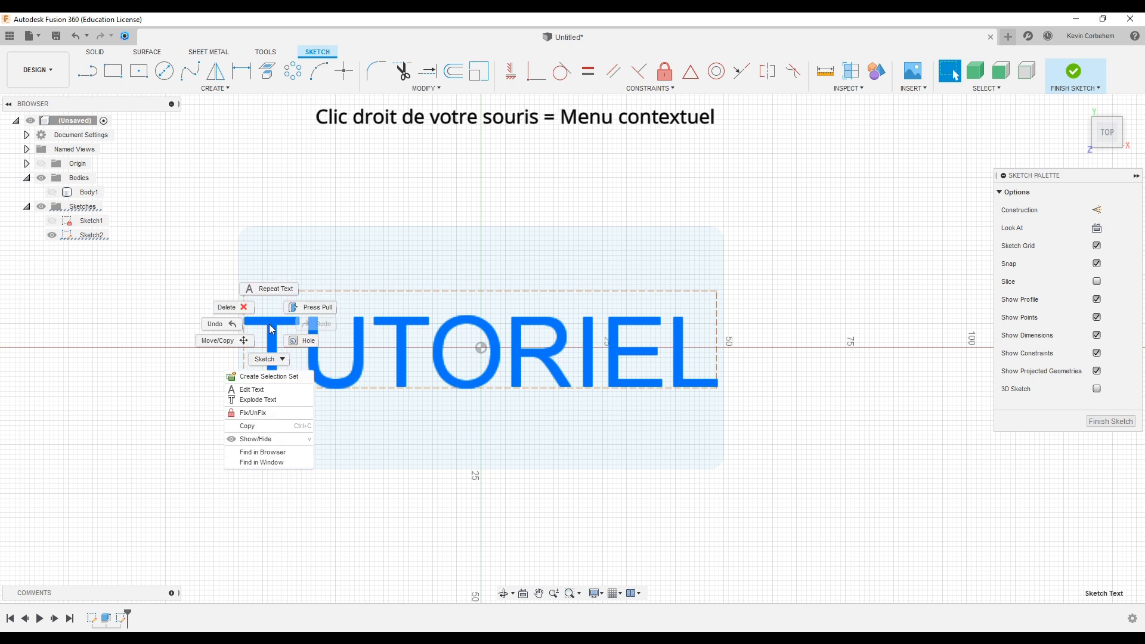
left_click(264, 401)
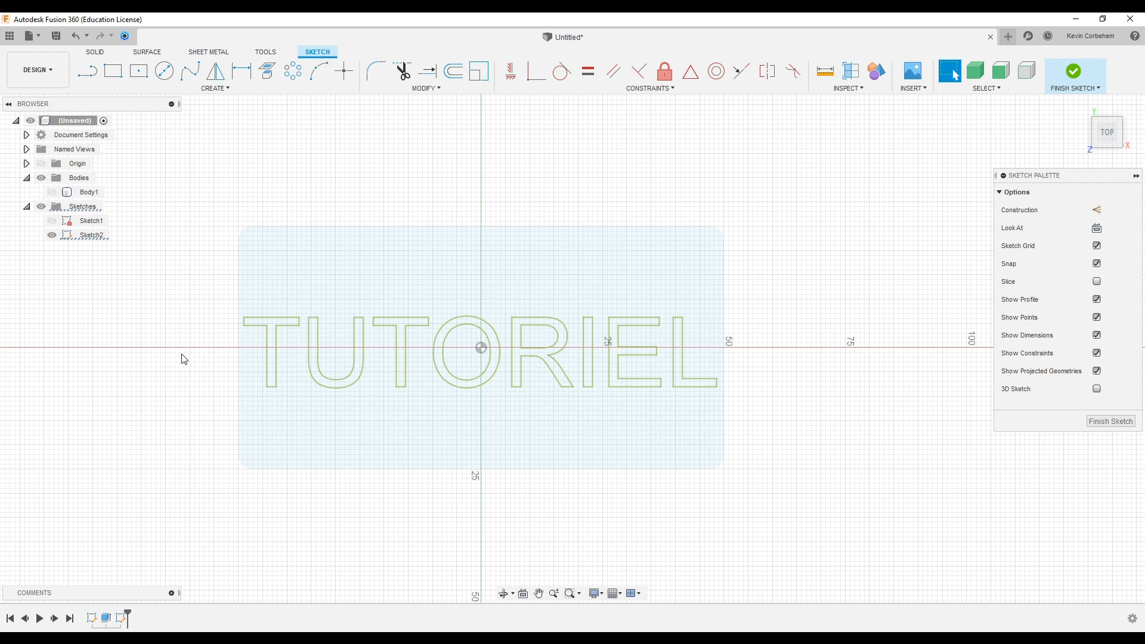
left_click(629, 89)
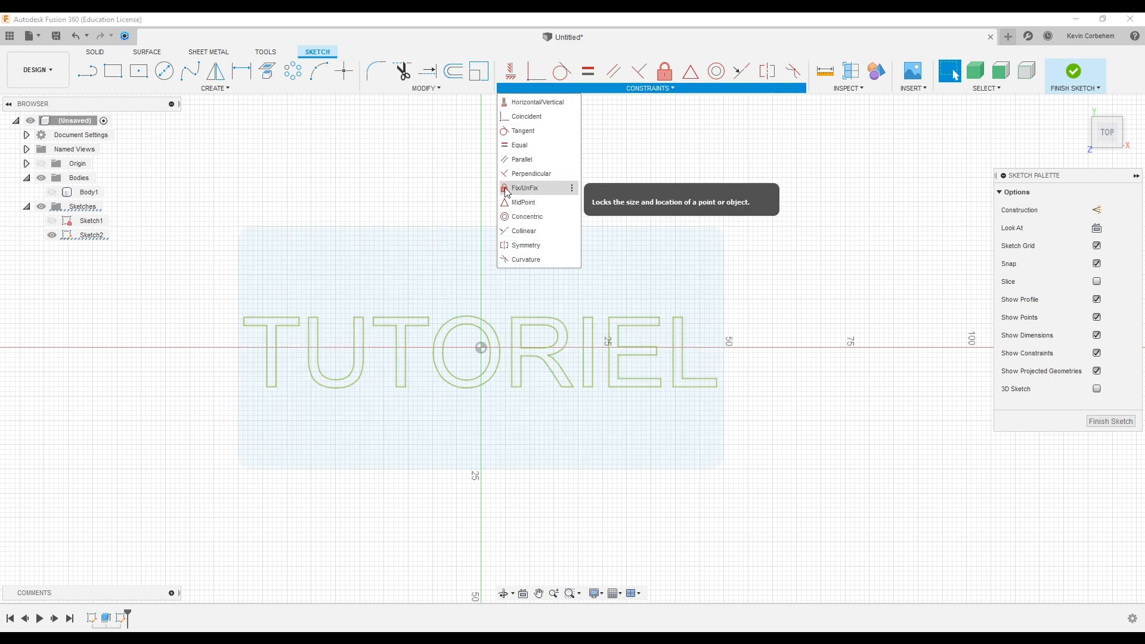
left_click(539, 191)
left_click_drag(211, 267, 770, 438)
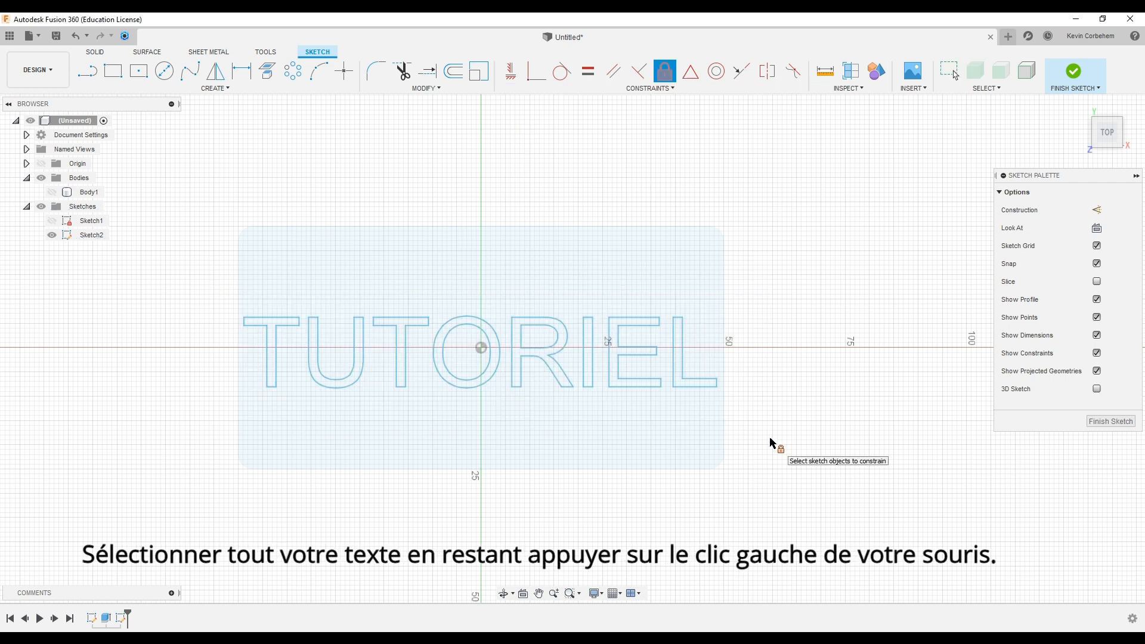
right_click(199, 219)
left_click(238, 215)
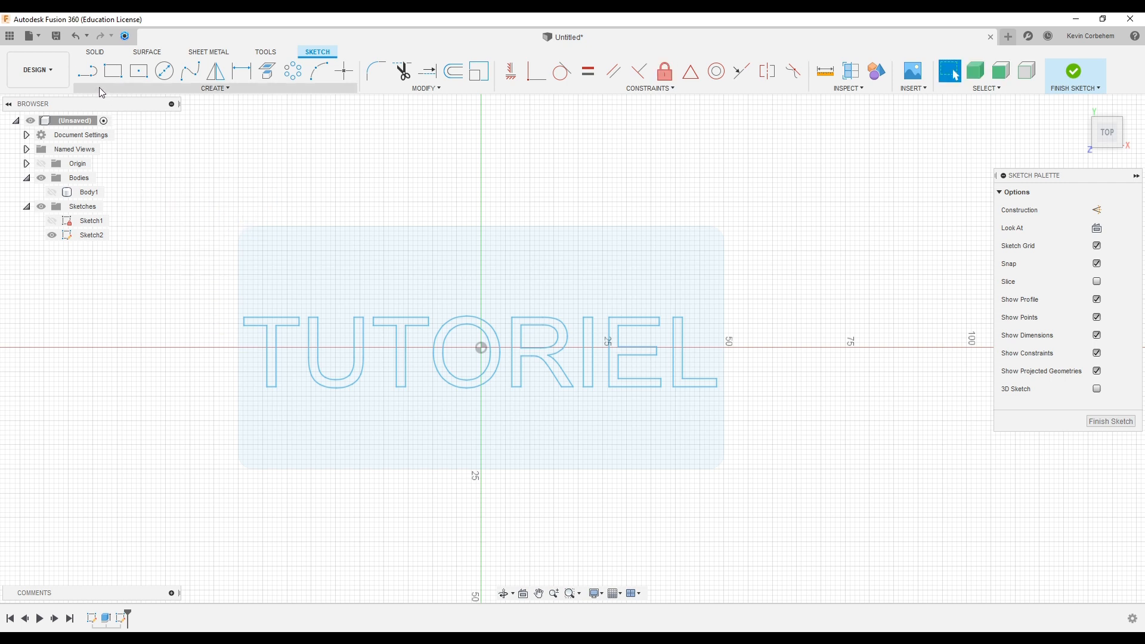
Draw a horizontal construction line about 95 mm long just below the letters, ending on the plate's right edge, and finish the sketch
left_click(215, 88)
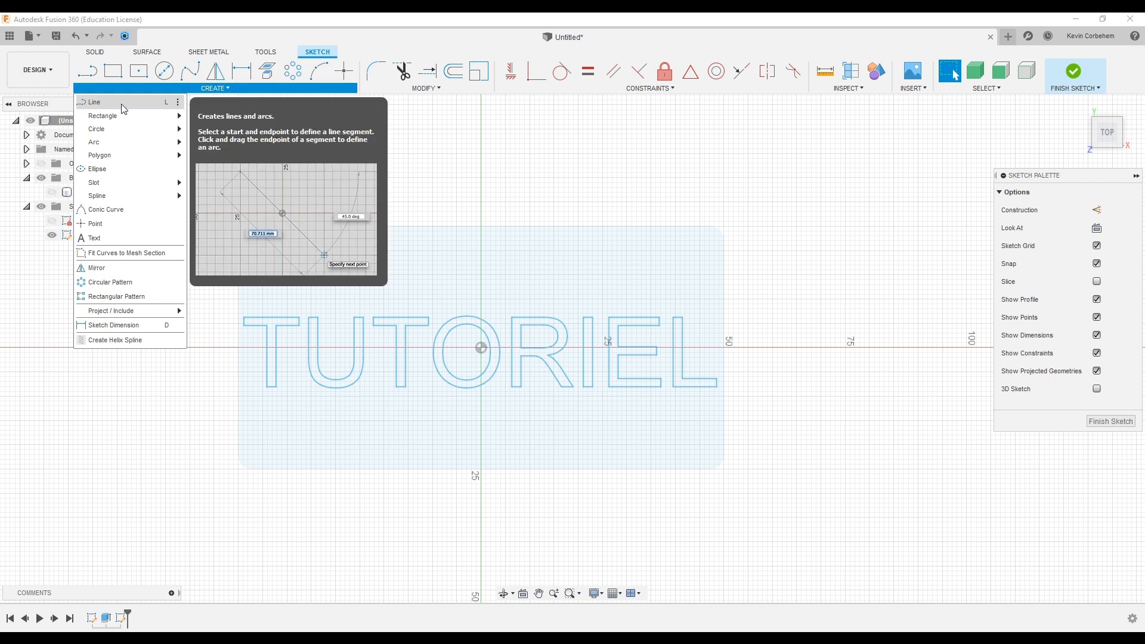
left_click(122, 105)
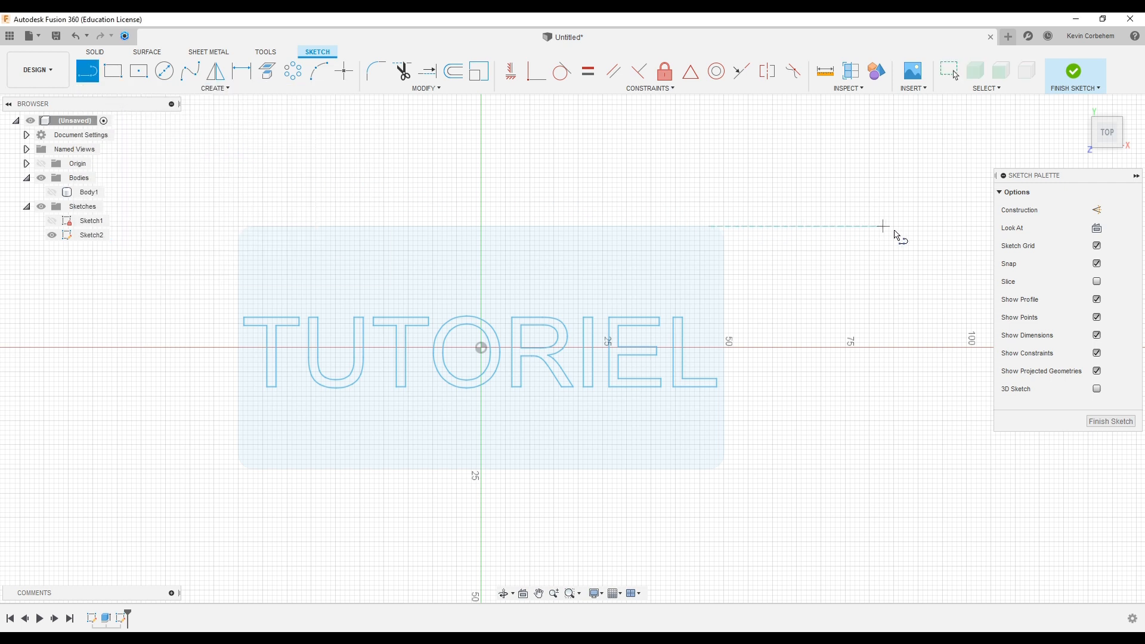
left_click(1101, 213)
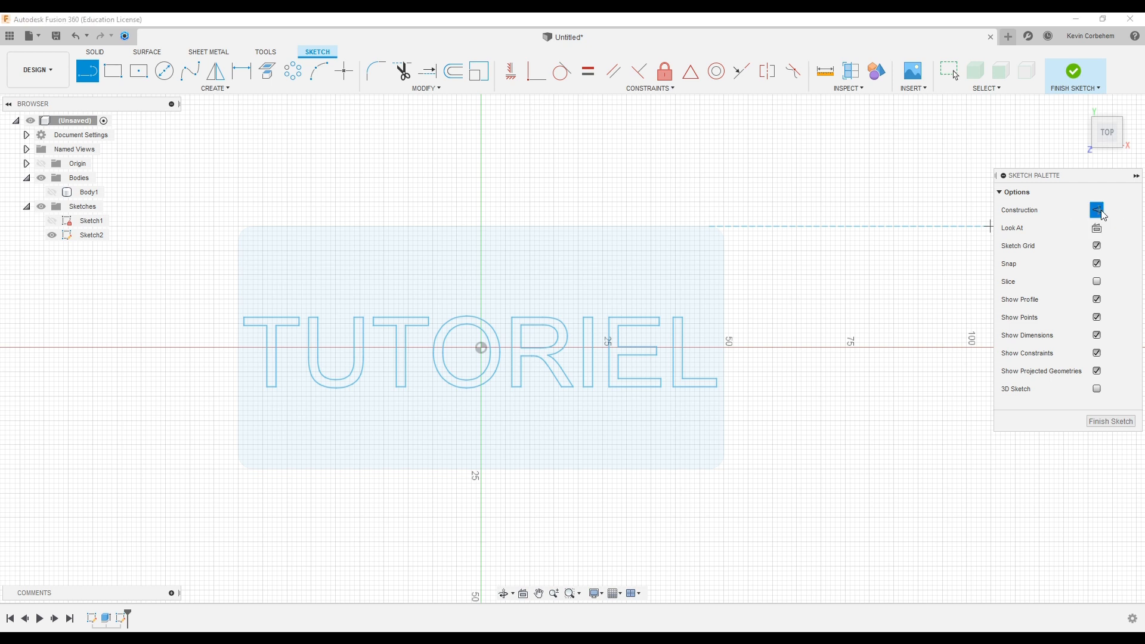
scroll(386, 448, "up", 3)
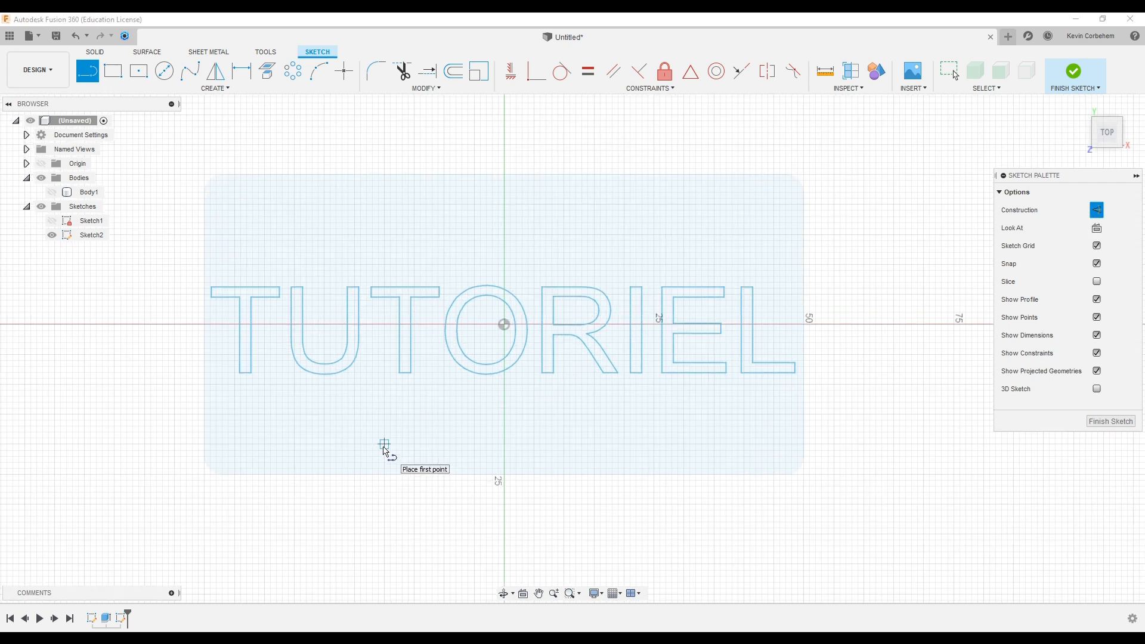
scroll(384, 447, "up", 2)
scroll(391, 445, "up", 1)
middle_click_drag(393, 435, 342, 469)
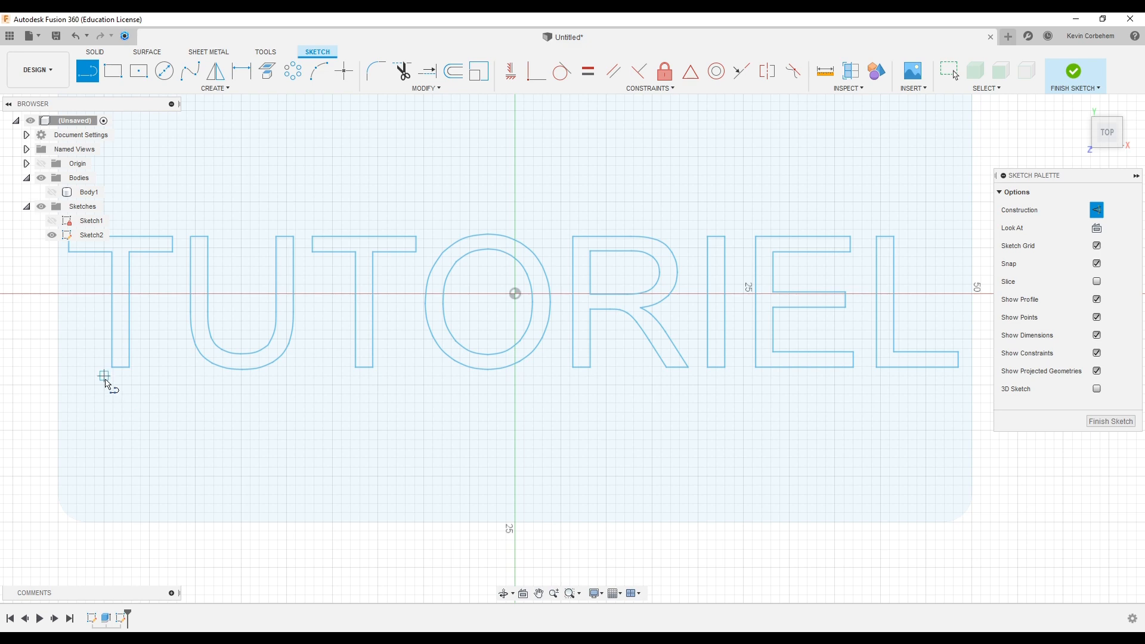
left_click(104, 375)
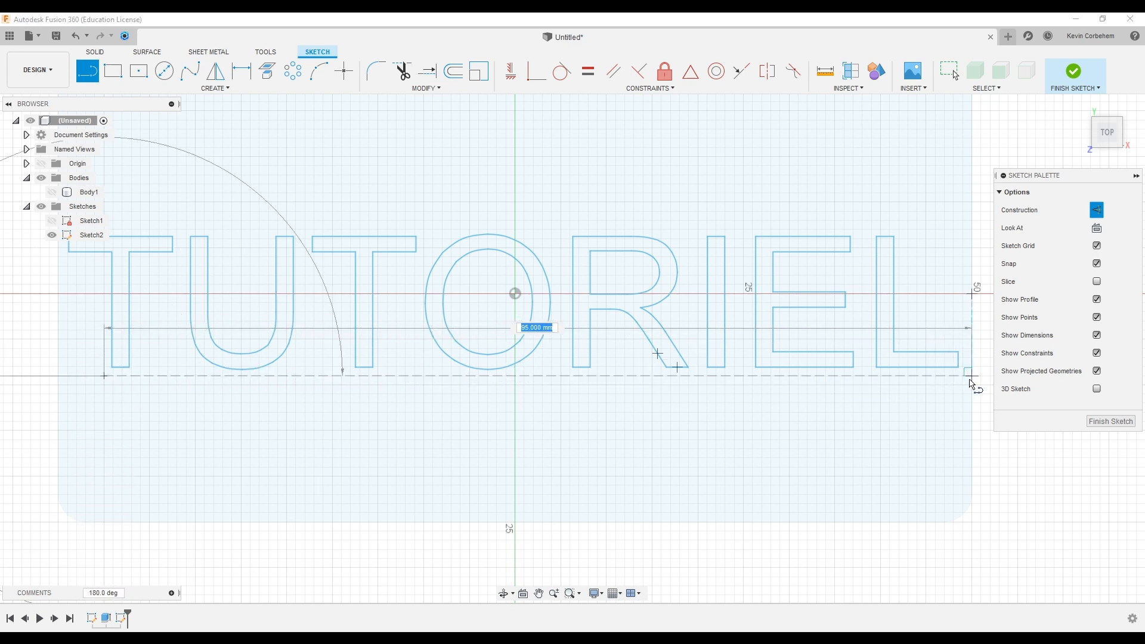
left_click(970, 380)
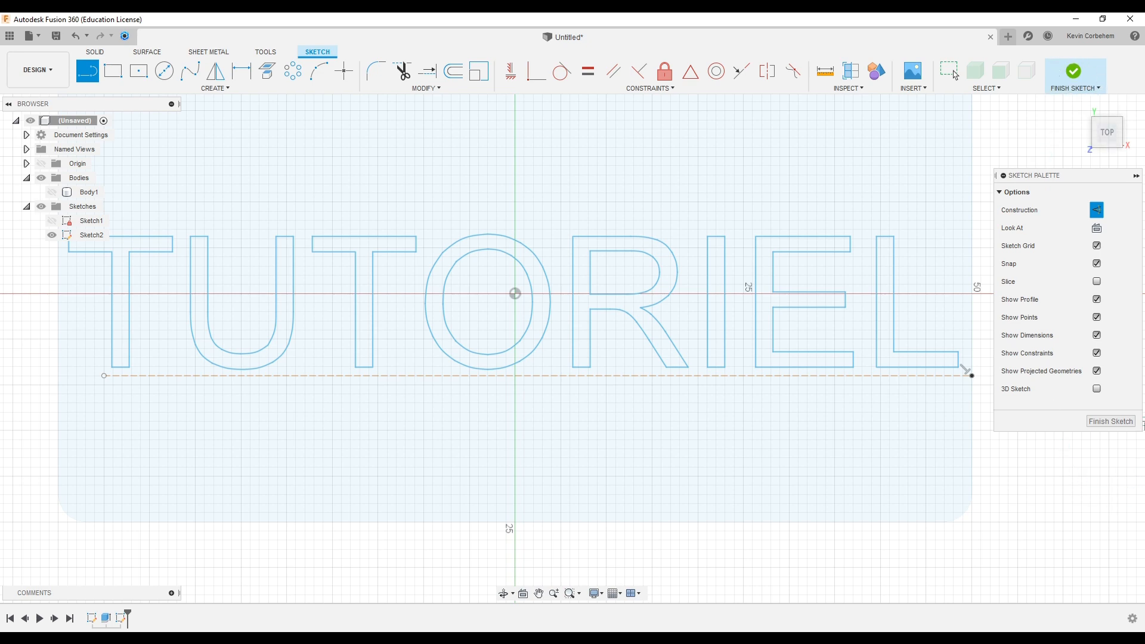
left_click(1089, 425)
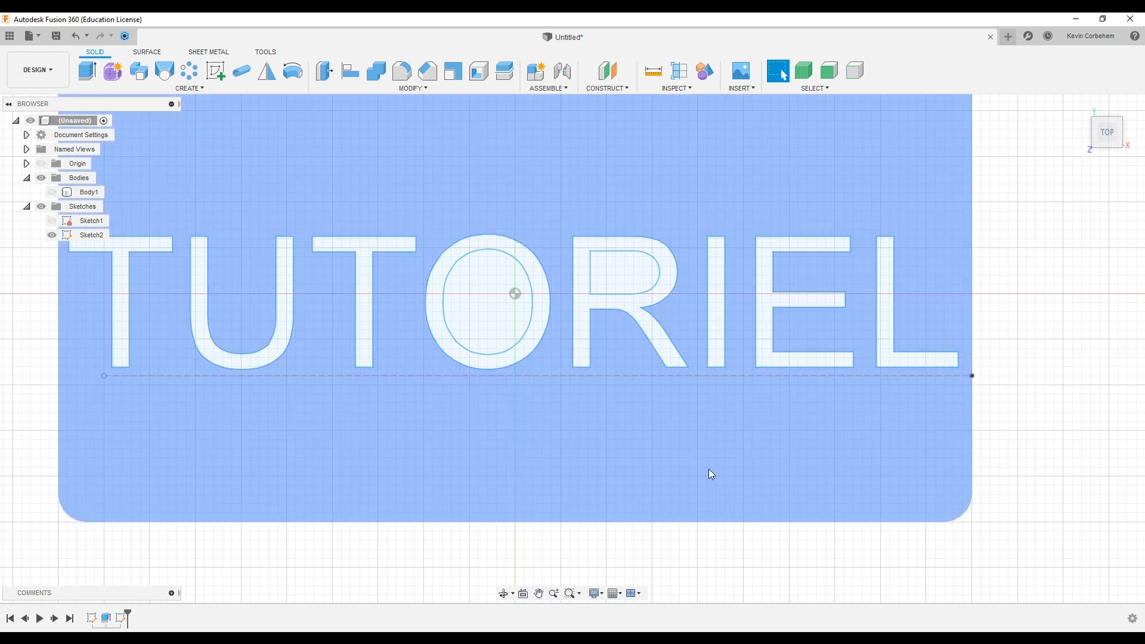
Make the plate body Body1 visible again
scroll(709, 471, "down", 3)
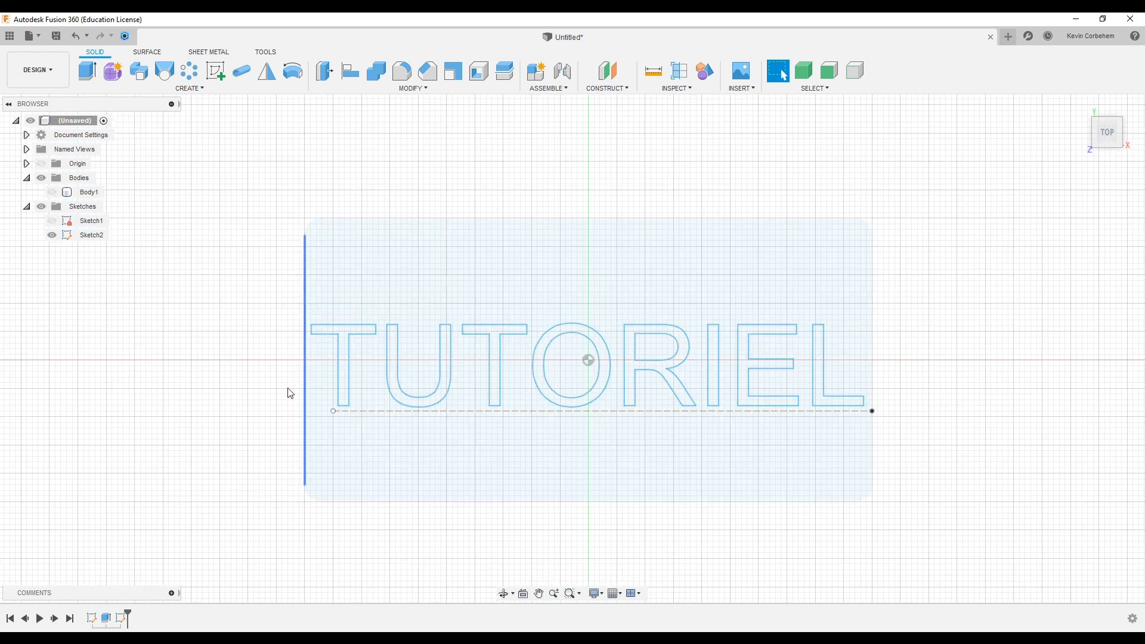
left_click(52, 192)
left_click(51, 192)
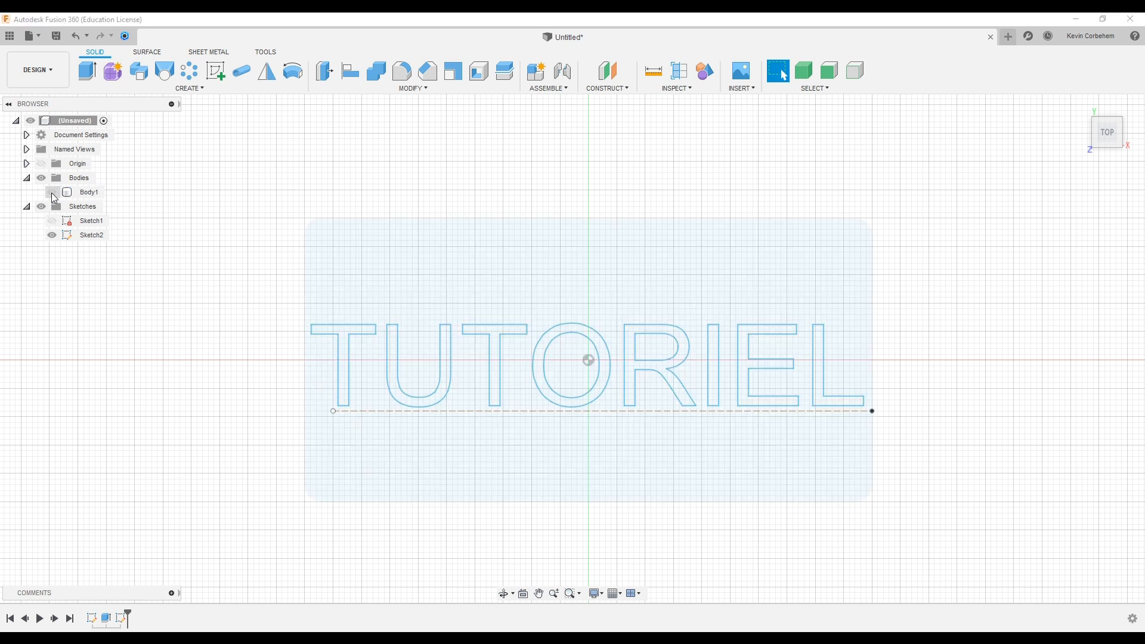
left_click(51, 192)
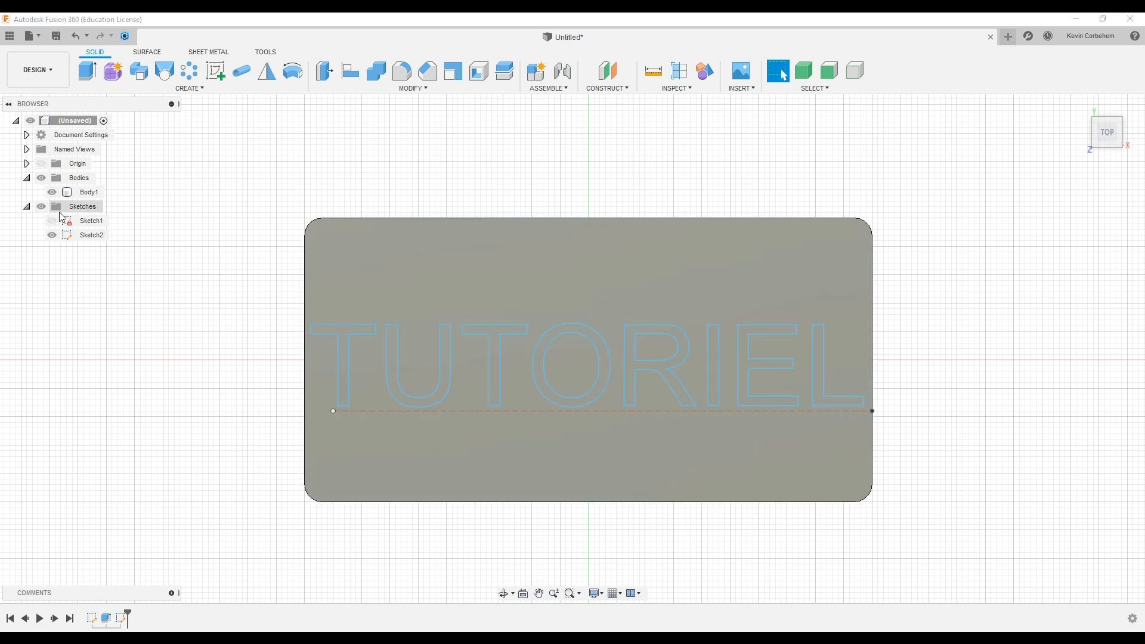
Start a Revolve and select all eight TUTORIEL letter profiles
mouse_move(1103, 128)
left_mouse_down()
mouse_move(1072, 121)
mouse_move(1105, 142)
left_mouse_up()
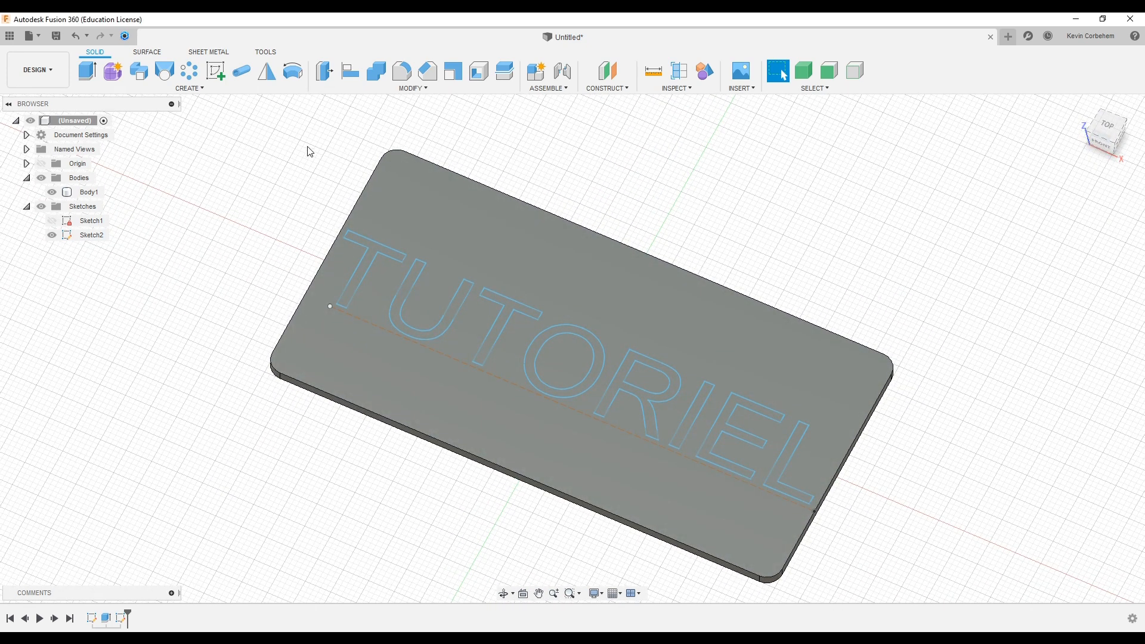
left_click(220, 90)
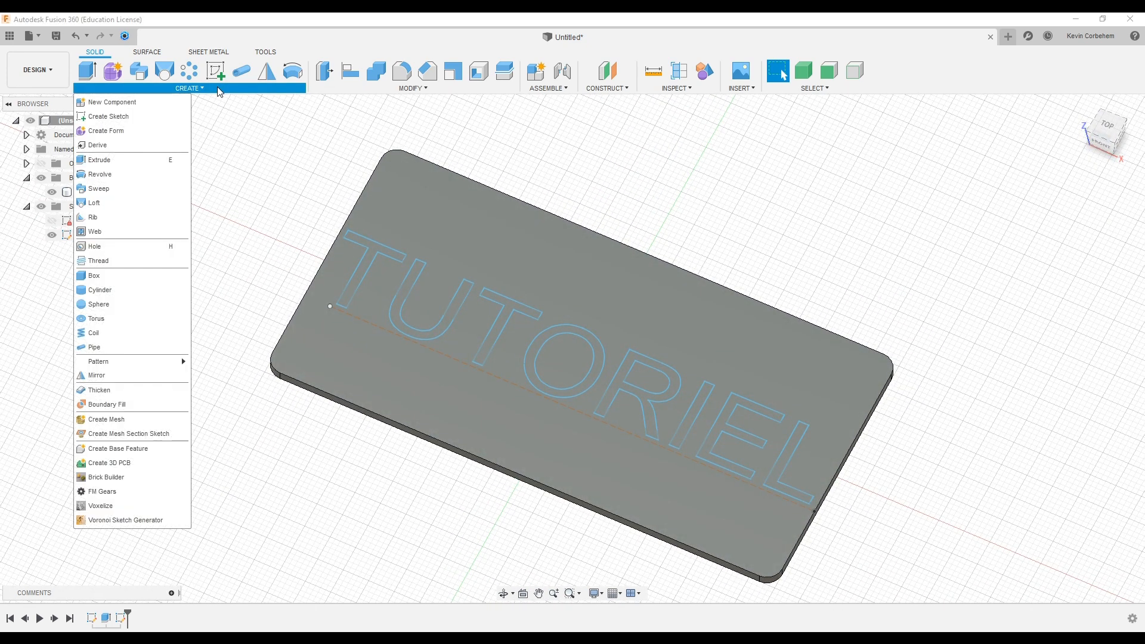
left_click(100, 175)
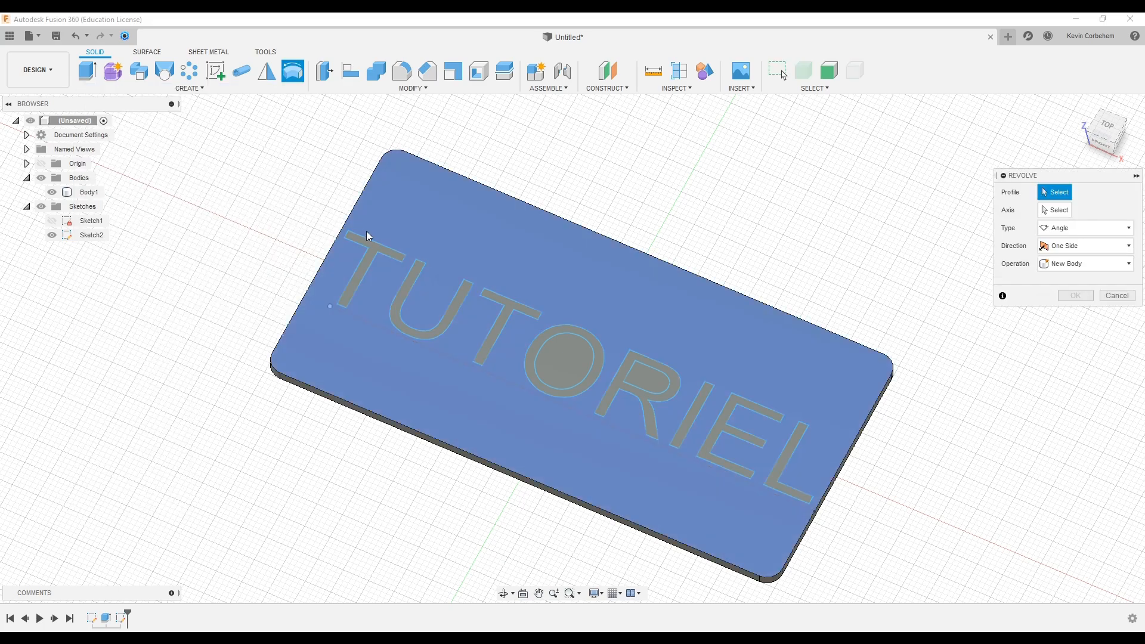
left_click(374, 252)
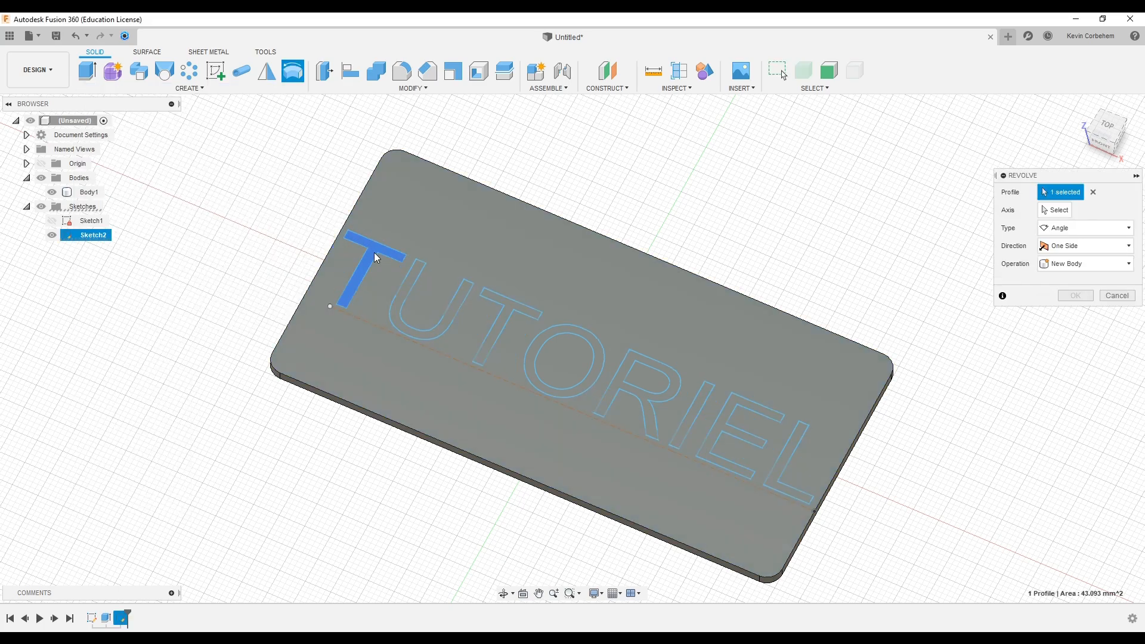
left_click(403, 288)
left_click(492, 334)
left_click(541, 338)
left_click(637, 368)
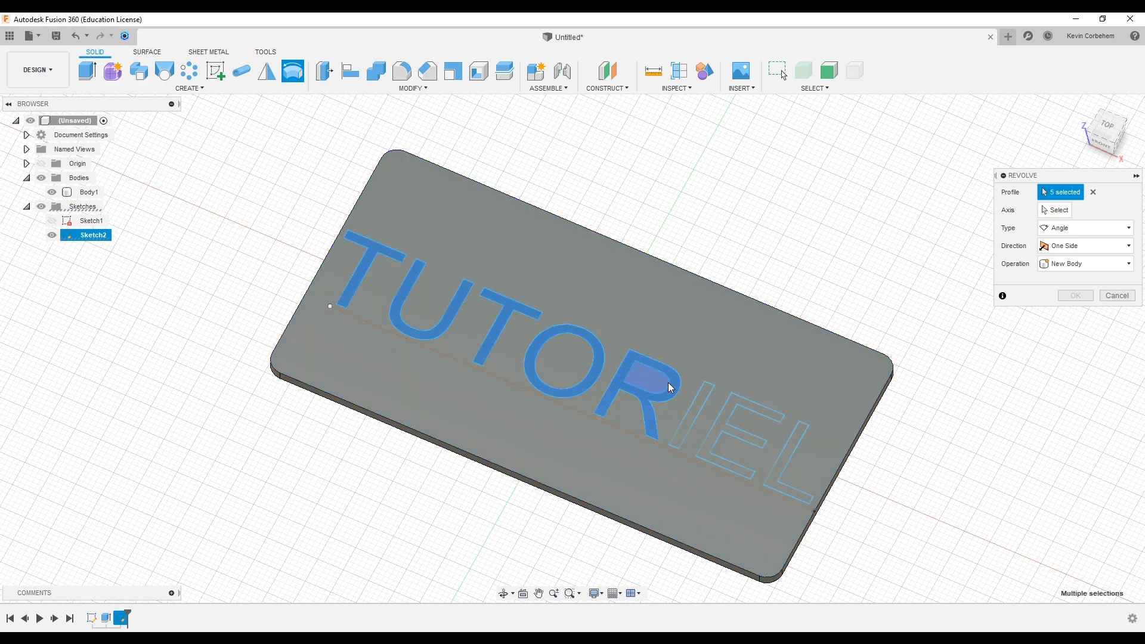
left_click(700, 398)
left_click(722, 417)
left_click(791, 450)
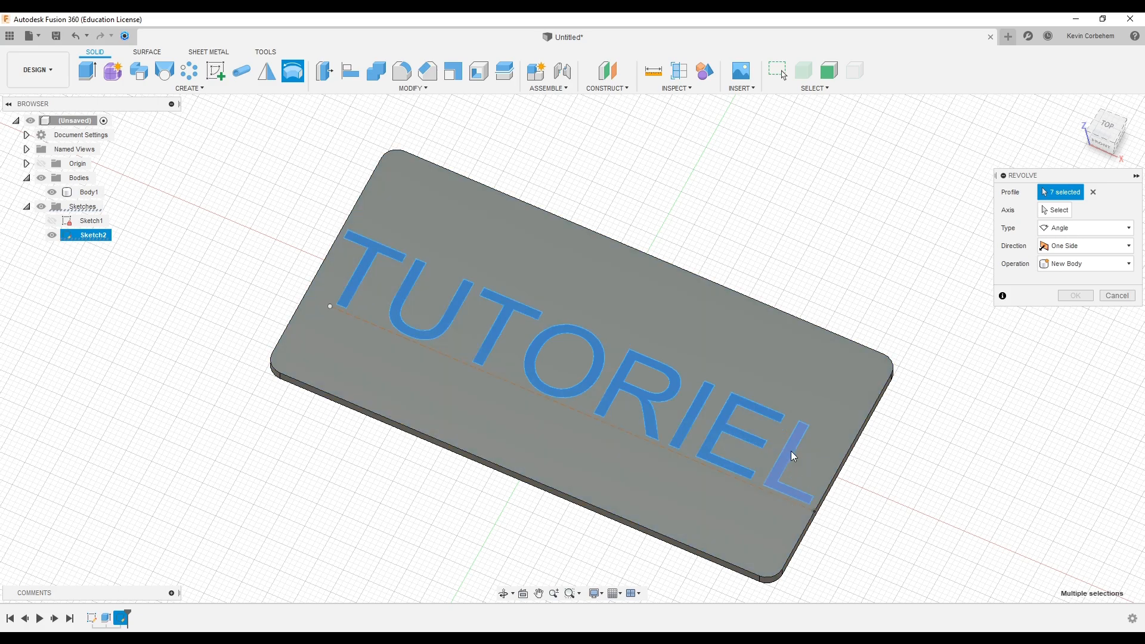
middle_click_drag(894, 480, 858, 409)
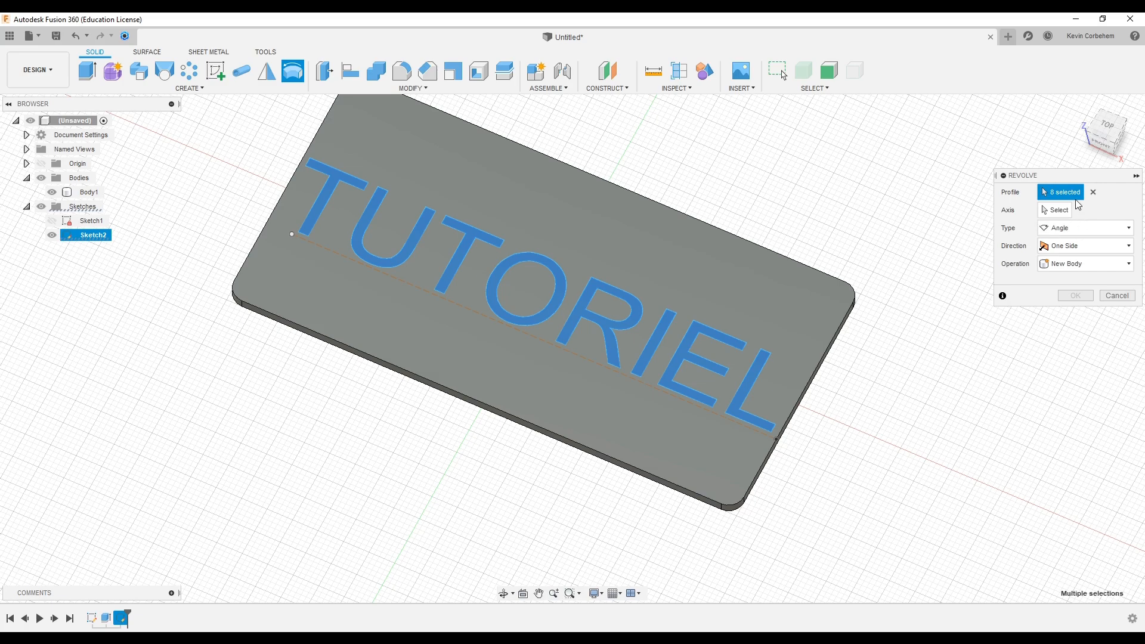
Choose the construction line below the letters as the revolve axis
left_click(1053, 210)
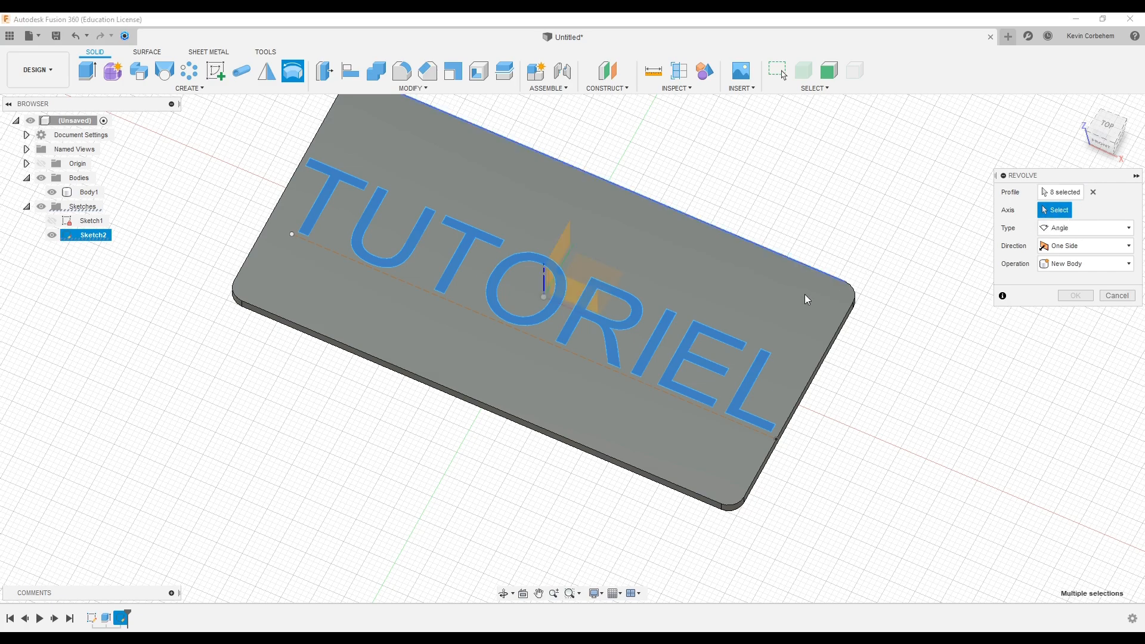
scroll(667, 396, "up", 5)
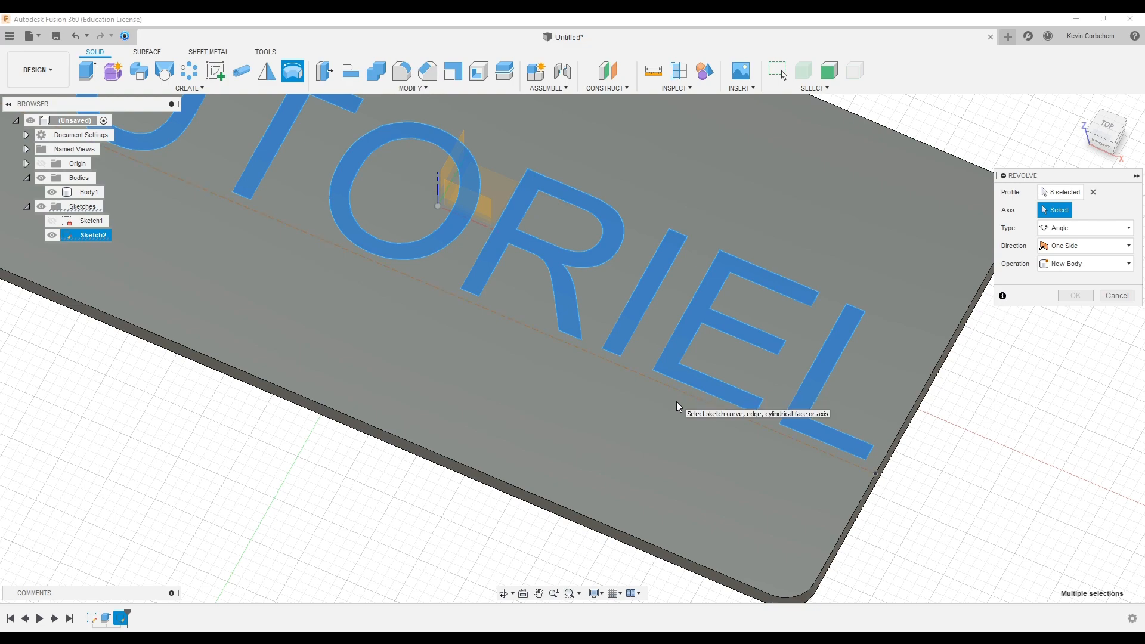
scroll(676, 403, "up", 2)
scroll(676, 402, "up", 3)
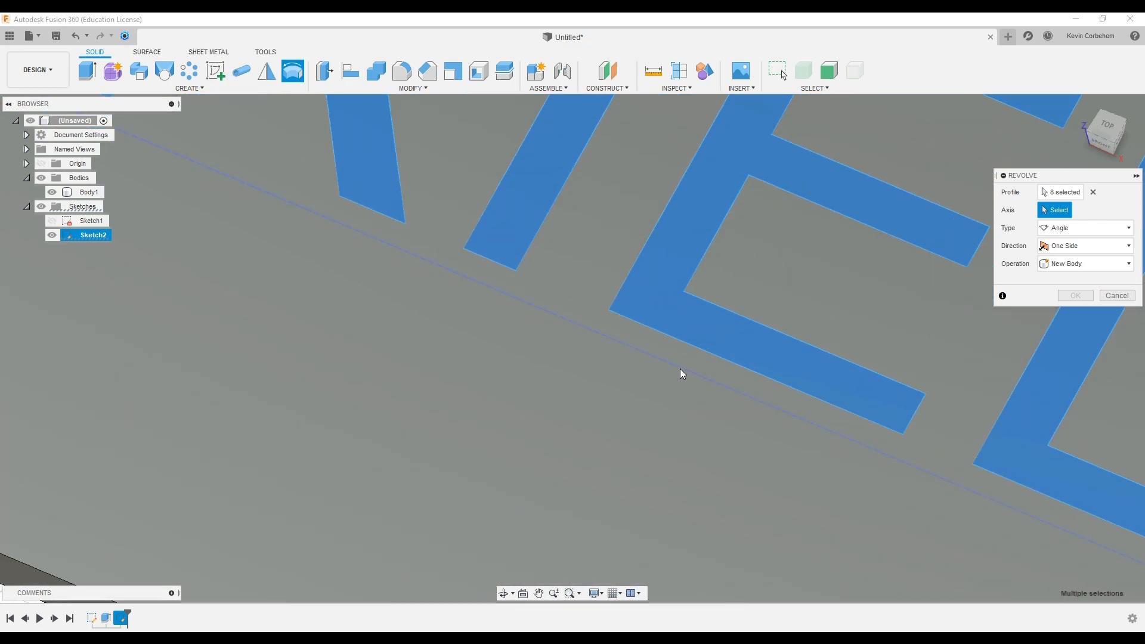
left_click(680, 370)
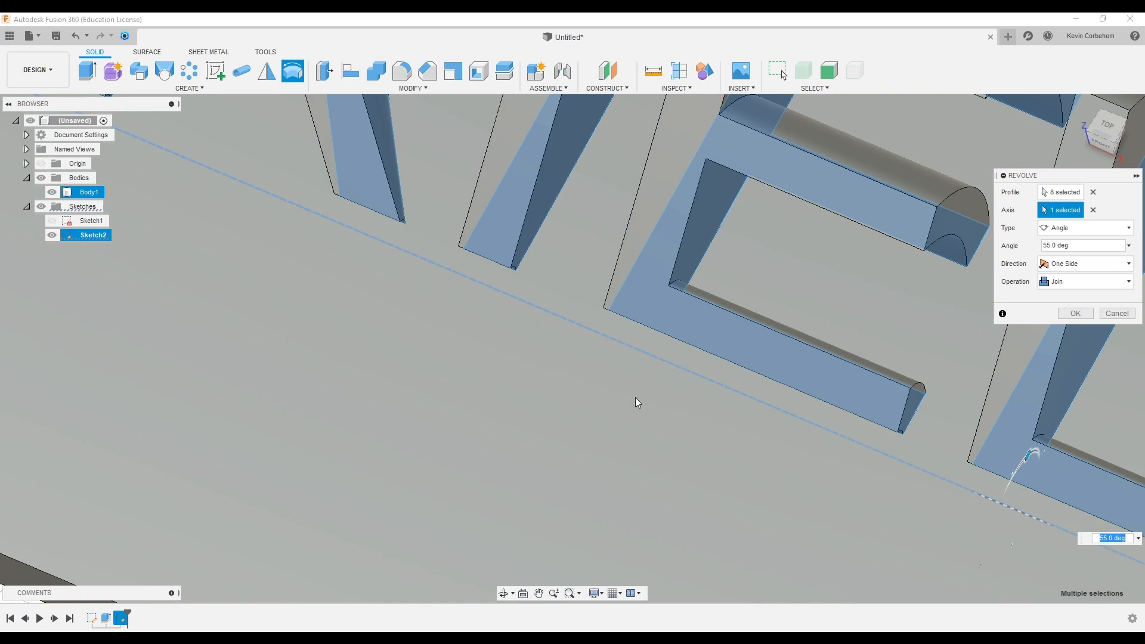
scroll(632, 399, "down", 5)
scroll(633, 399, "down", 3)
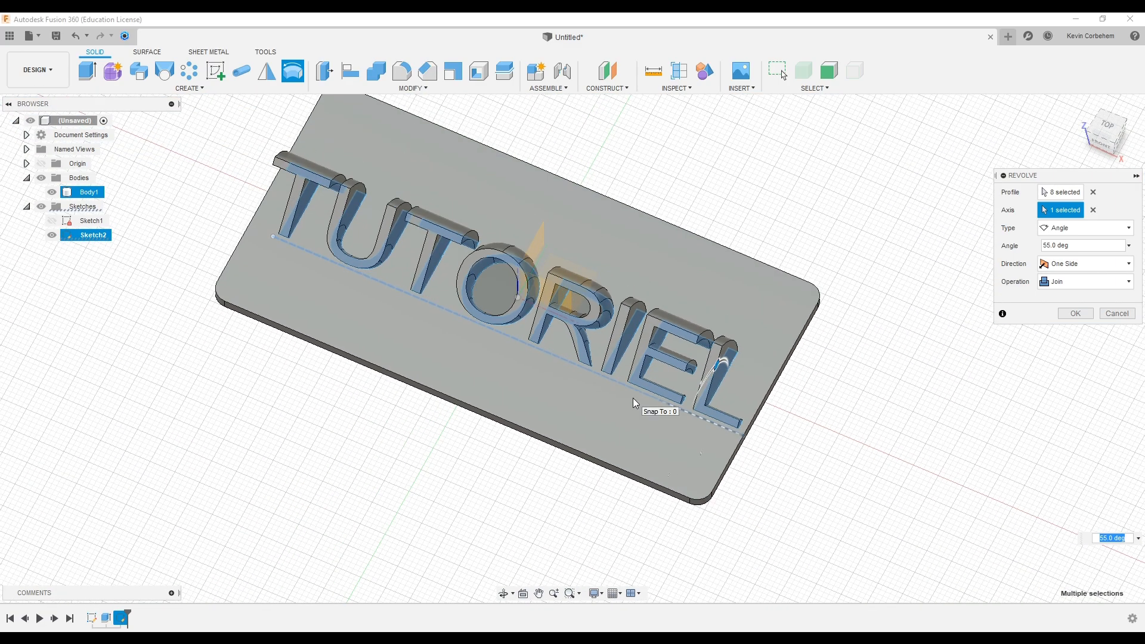
Try different revolve angles for the TUTORIEL letters and set the angle to 55 degrees
left_click(1107, 137)
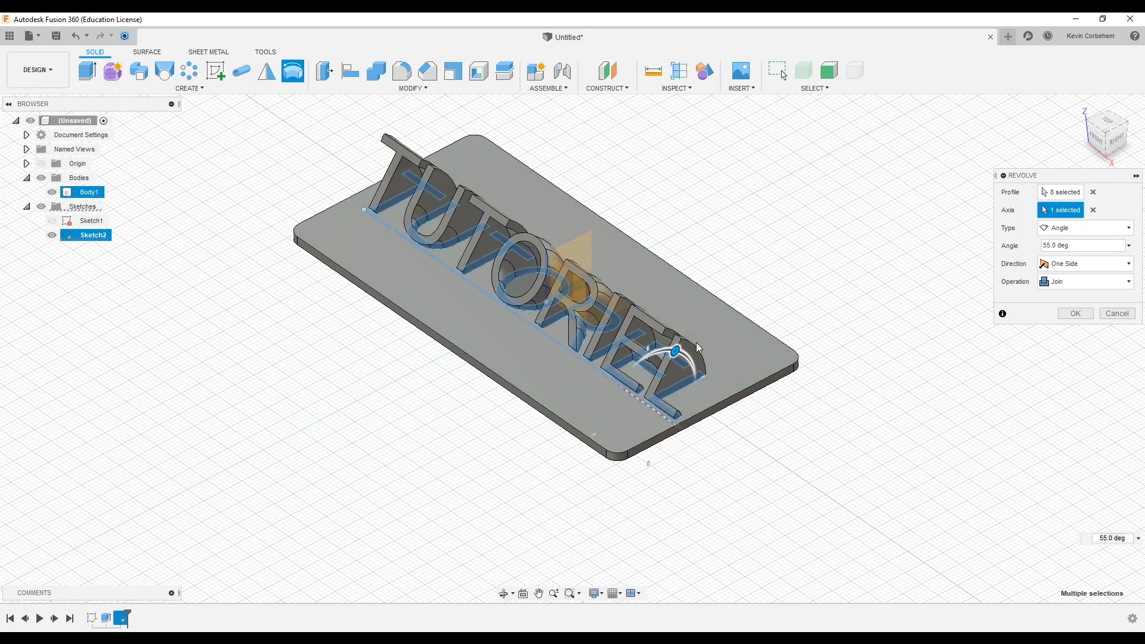
left_click_drag(675, 350, 779, 413)
left_click_drag(748, 456, 672, 338)
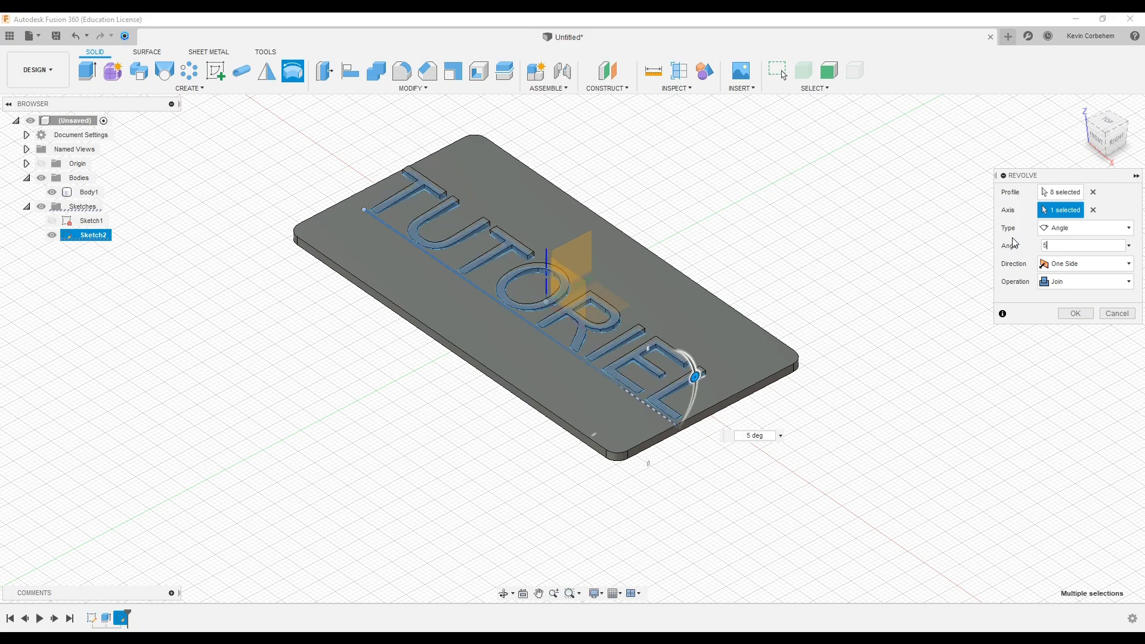
Check the slope of the letters from the side and complete the 55-degree revolve as a Join
left_click(1113, 139)
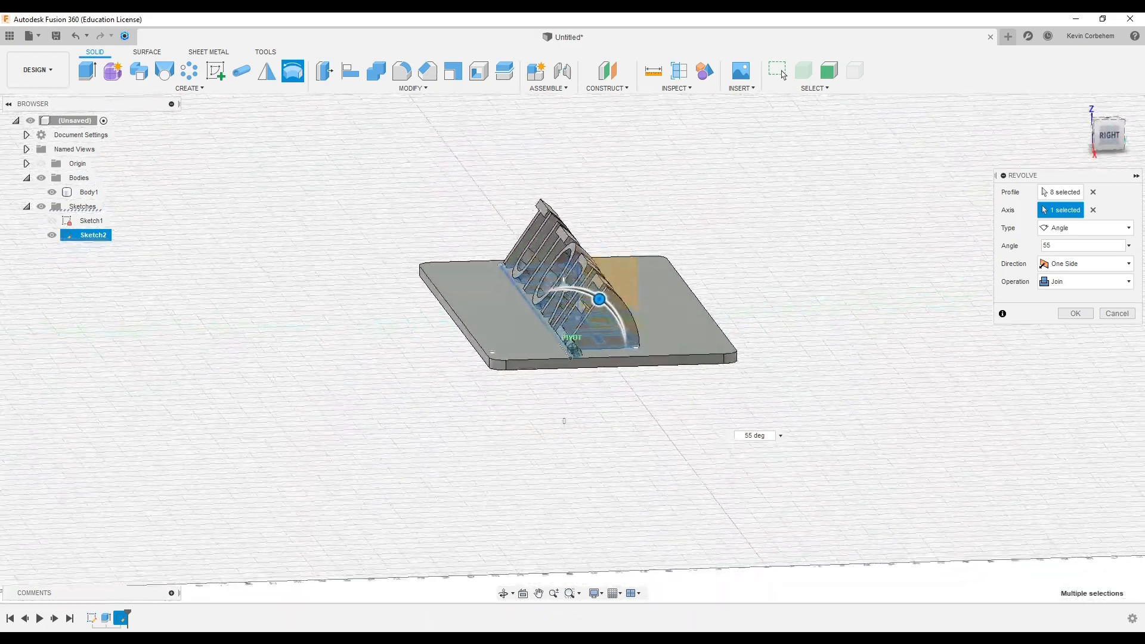
scroll(523, 316, "up", 5)
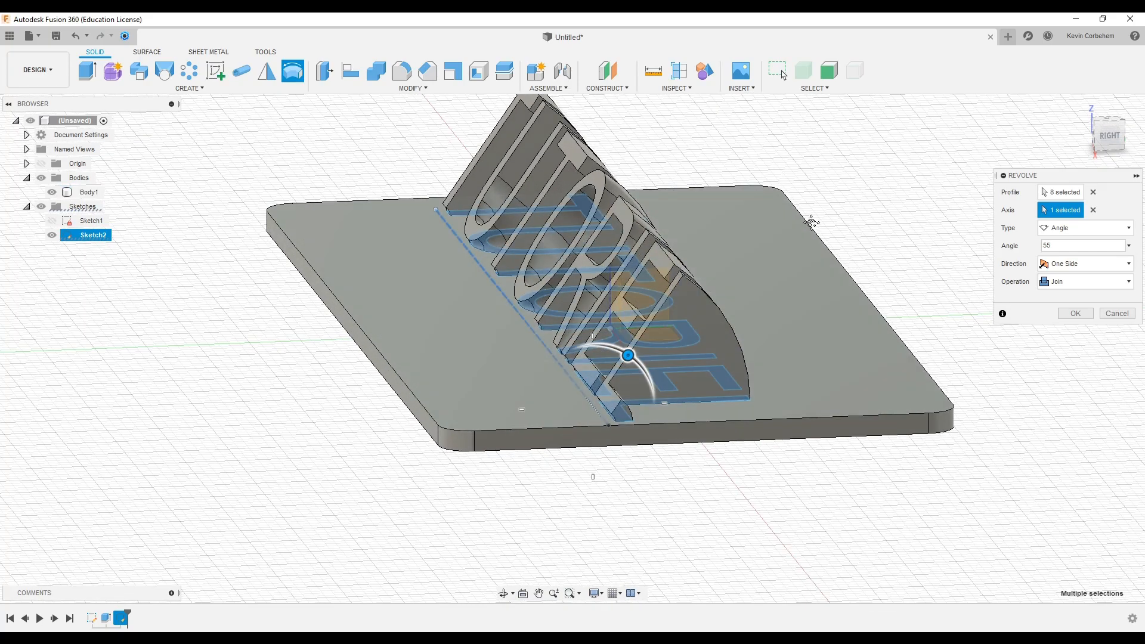
middle_click_drag(811, 222, 797, 280)
left_click_drag(1110, 138, 1097, 133)
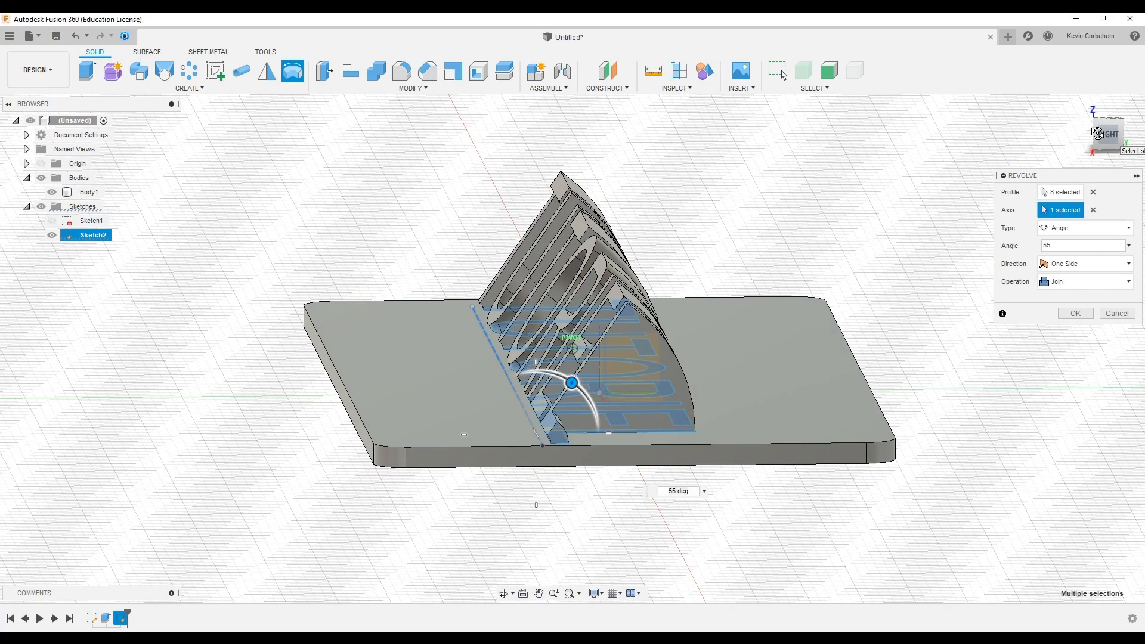
left_click(1100, 134)
mouse_move(548, 332)
left_mouse_down()
mouse_move(524, 309)
mouse_move(488, 304)
mouse_move(569, 326)
mouse_move(559, 320)
left_mouse_up()
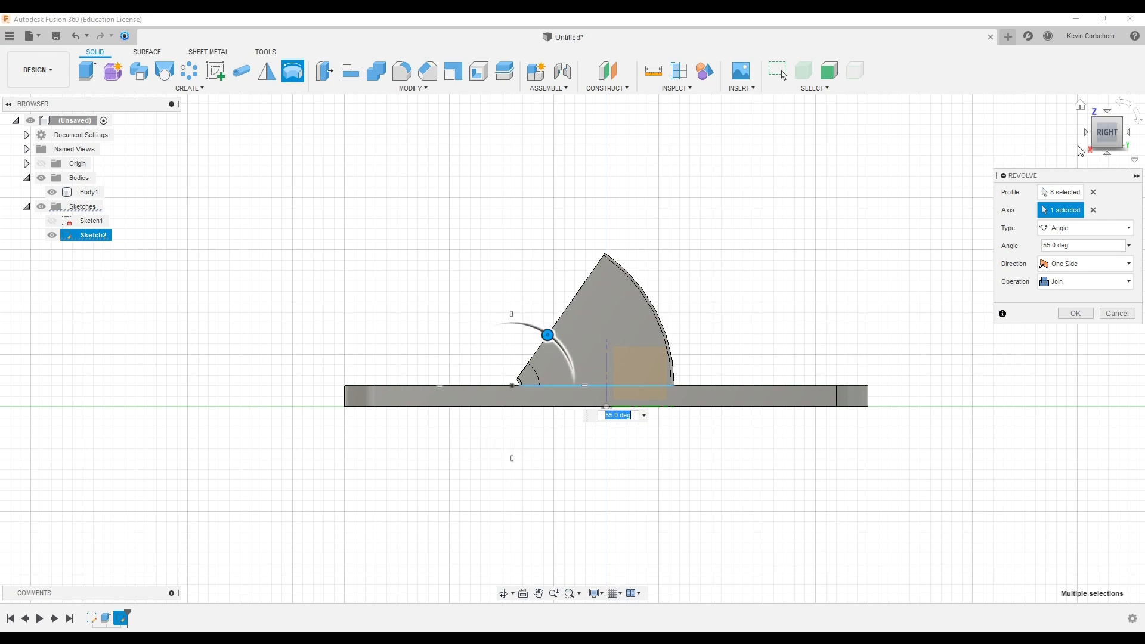
left_click_drag(1106, 139, 1131, 156)
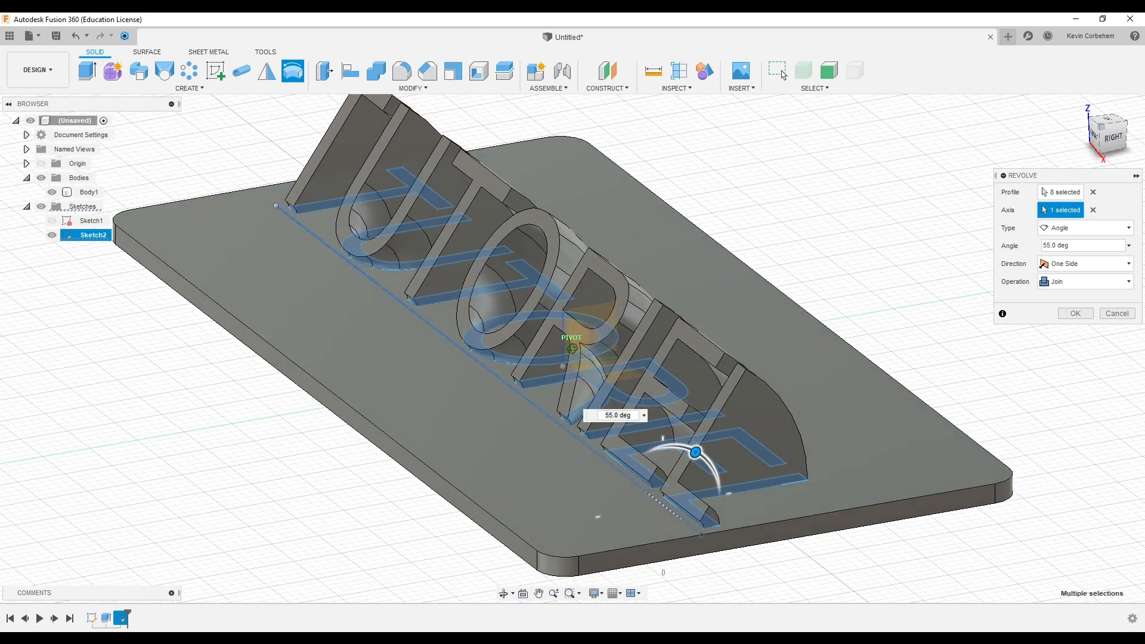
scroll(682, 322, "down", 1)
scroll(679, 317, "down", 2)
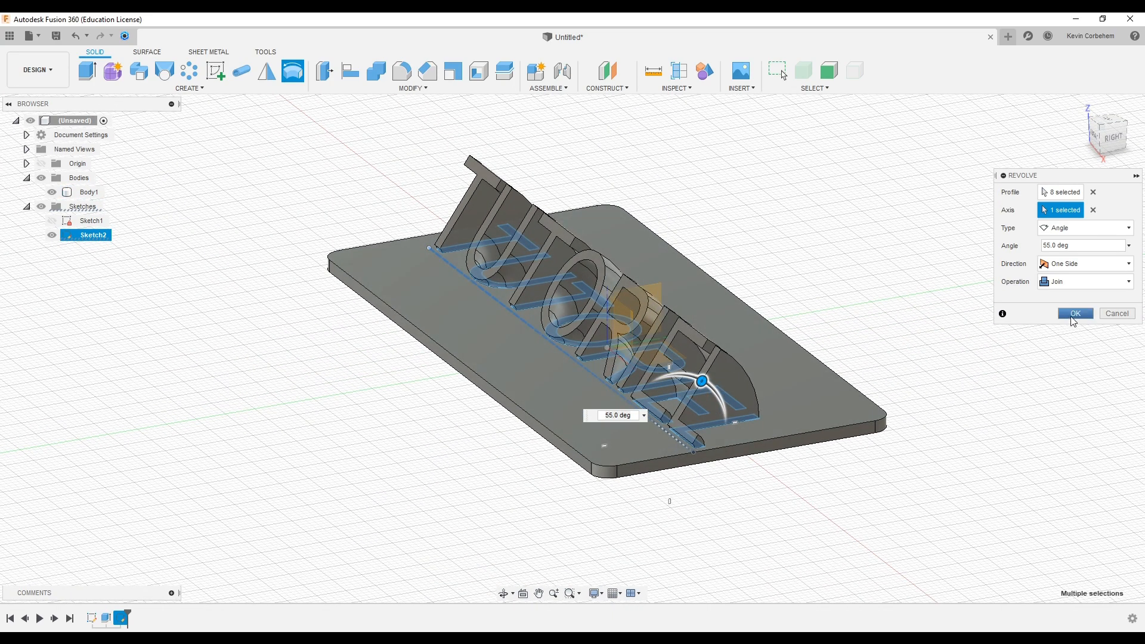
left_click(1074, 315)
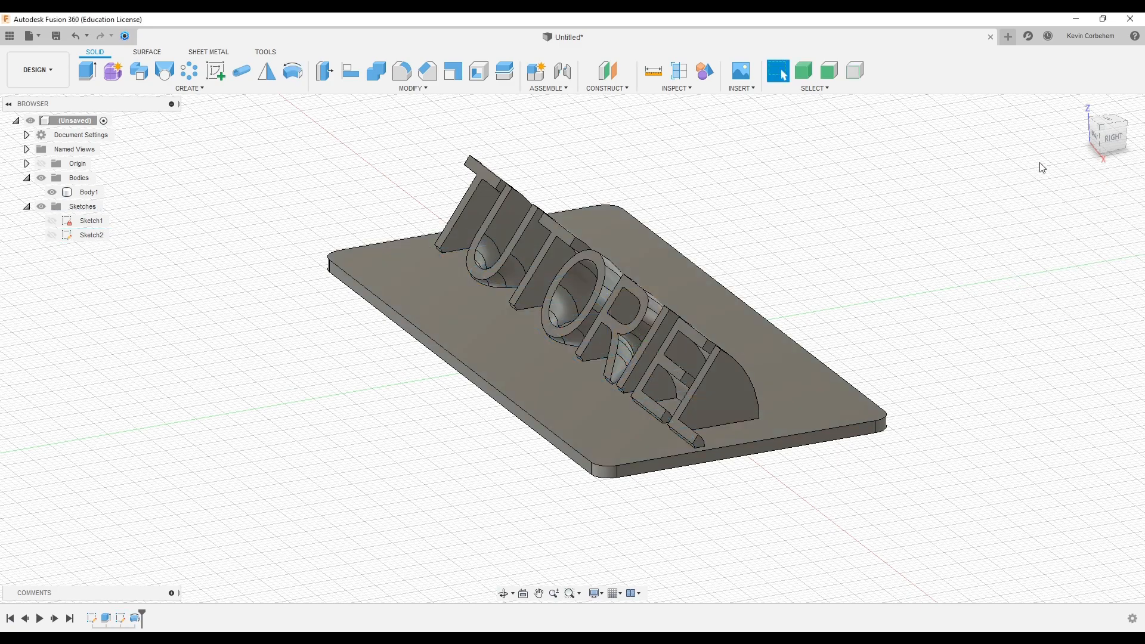
Start Press Pull on the plate's long side face in front of the letters
left_click(1112, 146)
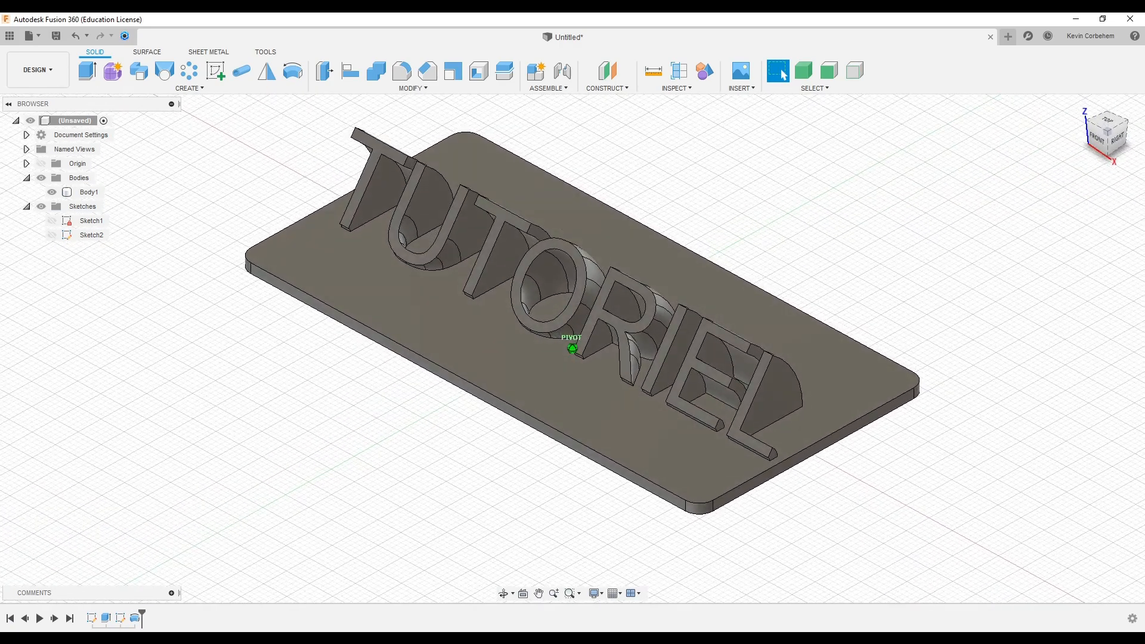
left_click(346, 88)
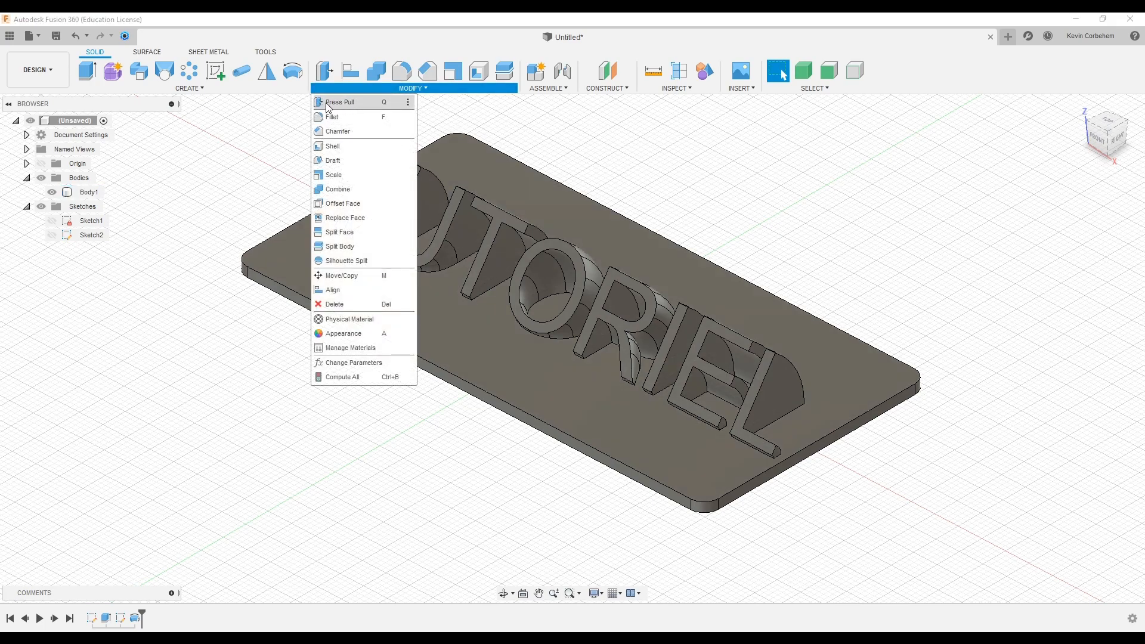
left_click(352, 102)
scroll(574, 488, "up", 5)
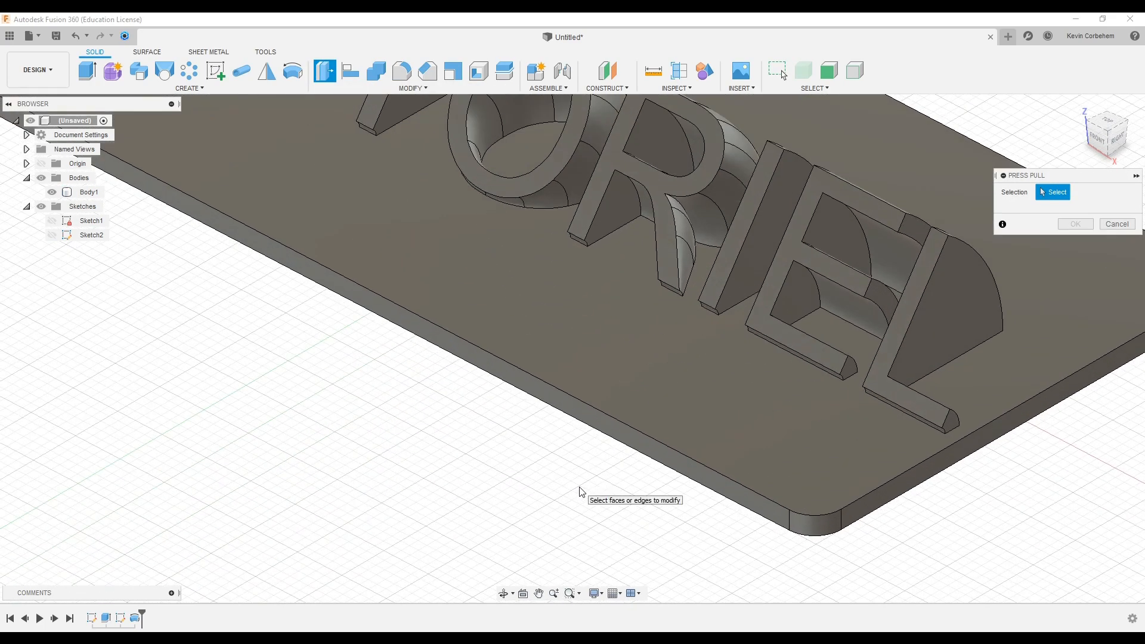
scroll(614, 435, "down", 3)
left_click(621, 415)
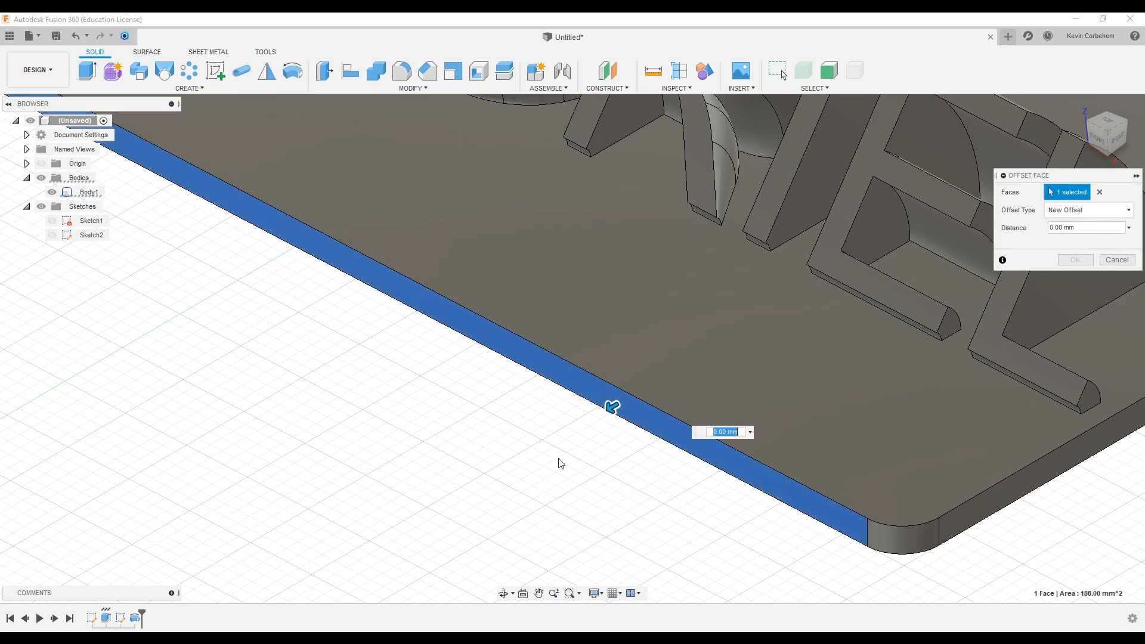
Add the opposite long side face behind the letters and offset both faces by -15 mm
scroll(559, 463, "down", 3)
scroll(559, 463, "down", 2)
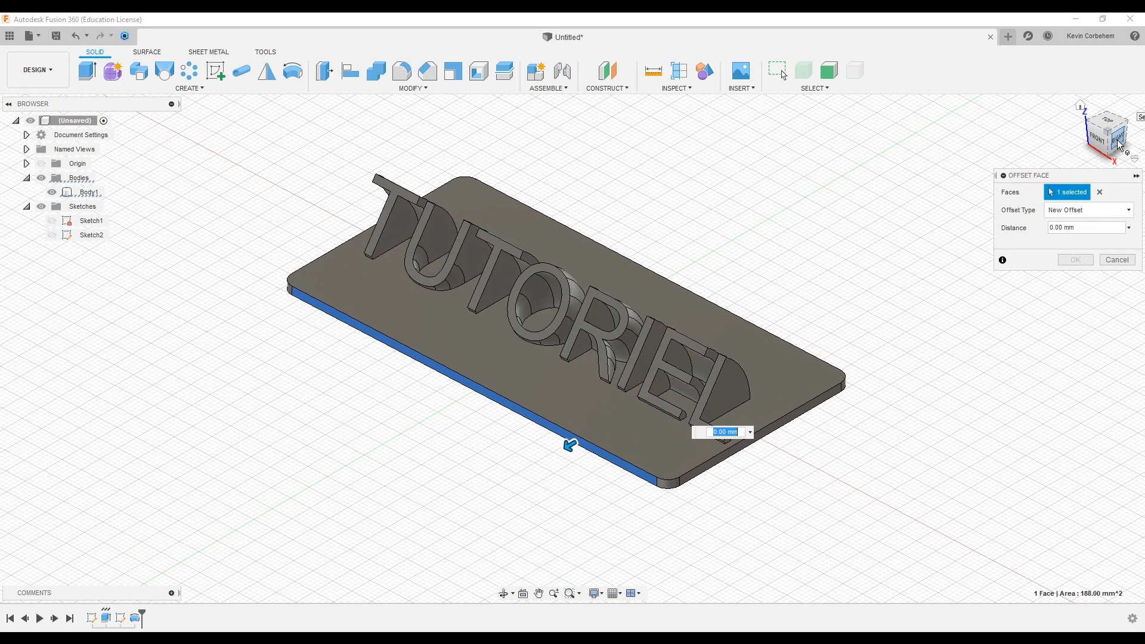
middle_click_drag(1087, 138, 1085, 142, "shift")
mouse_move(1085, 141)
left_mouse_down()
mouse_move(1074, 148)
mouse_move(1068, 134)
left_mouse_up()
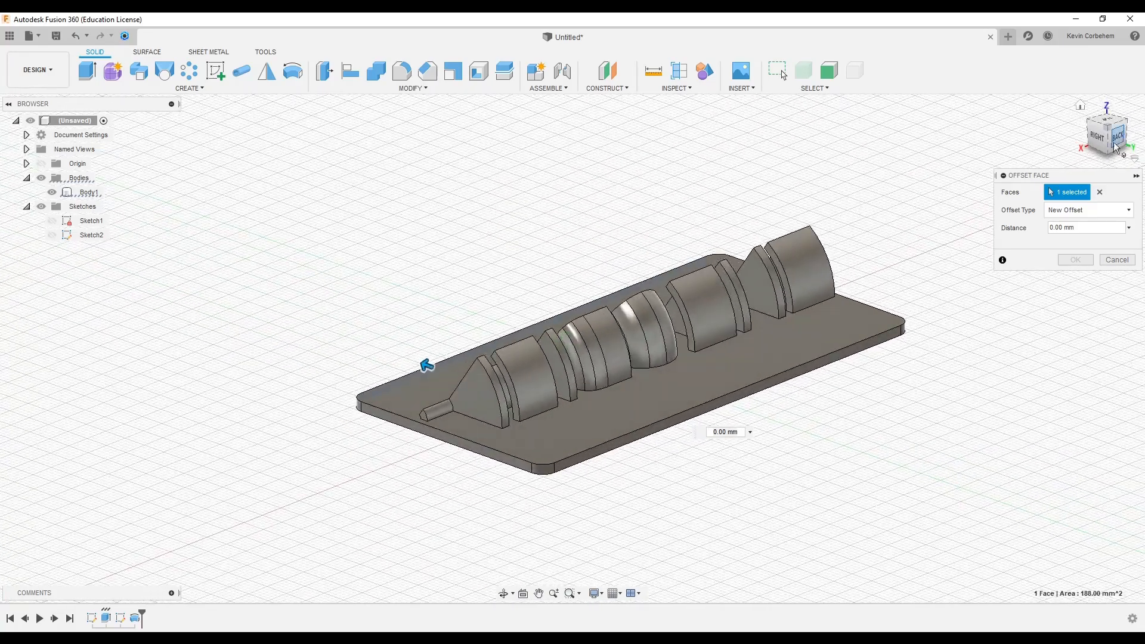
scroll(584, 473, "up", 4)
left_click(611, 445)
scroll(620, 459, "down", 1)
scroll(622, 466, "down", 2)
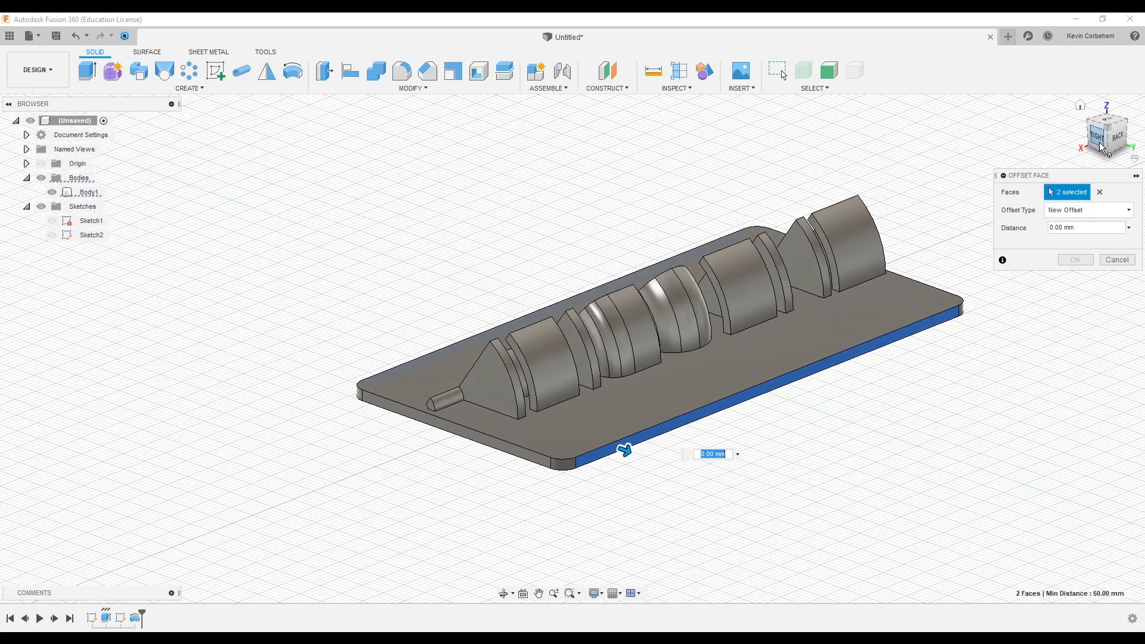
mouse_move(623, 462)
middle_mouse_down("shift")
mouse_move(590, 471)
mouse_move(633, 465)
mouse_move(645, 432)
middle_mouse_up("shift")
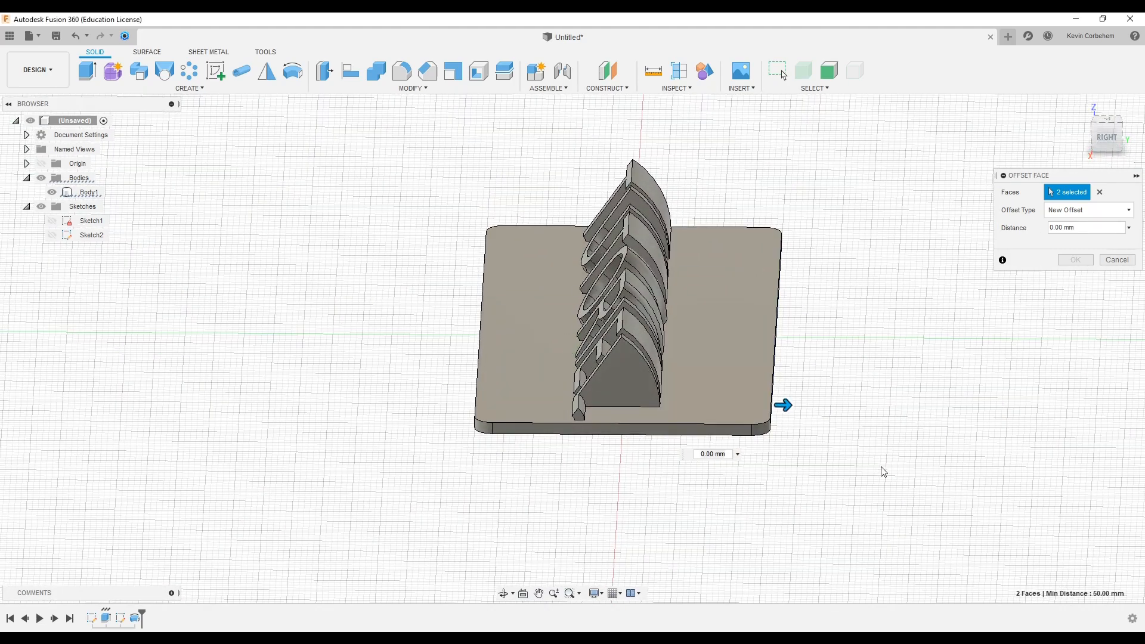
left_click_drag(785, 405, 696, 421)
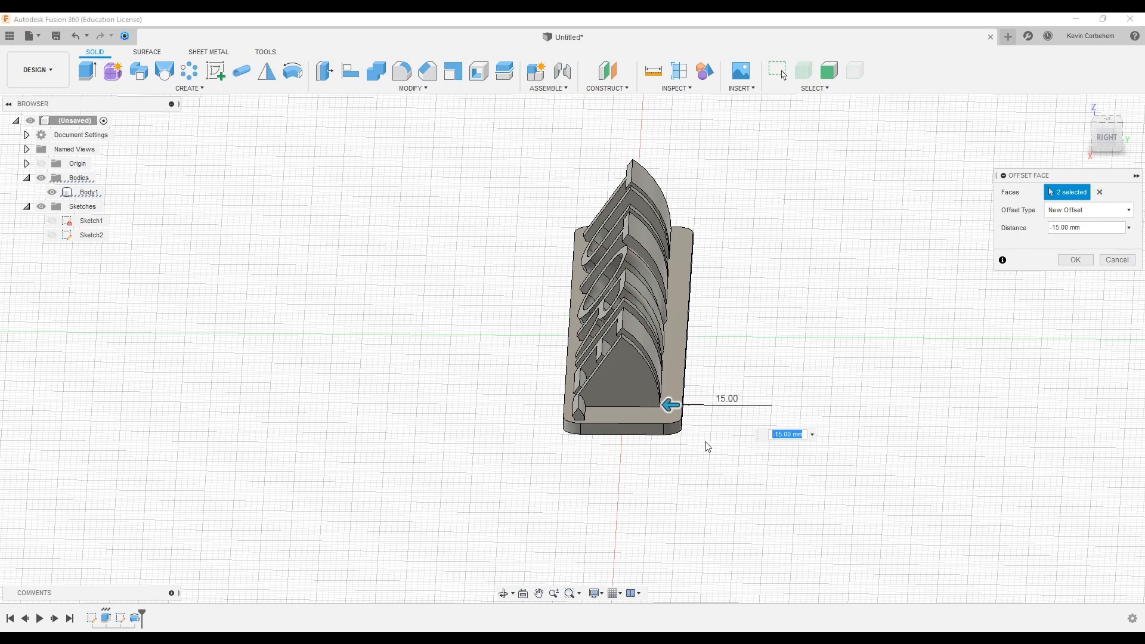
left_click(1071, 263)
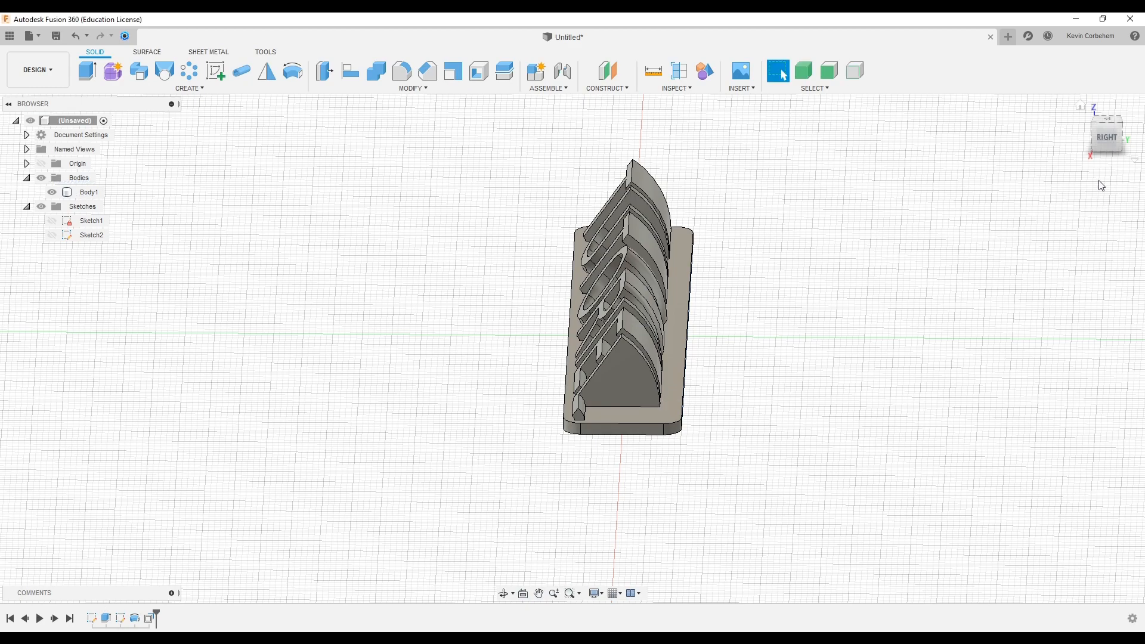
Offset the plate's long side face behind the letters by -3 mm
left_click_drag(1107, 138, 1080, 134)
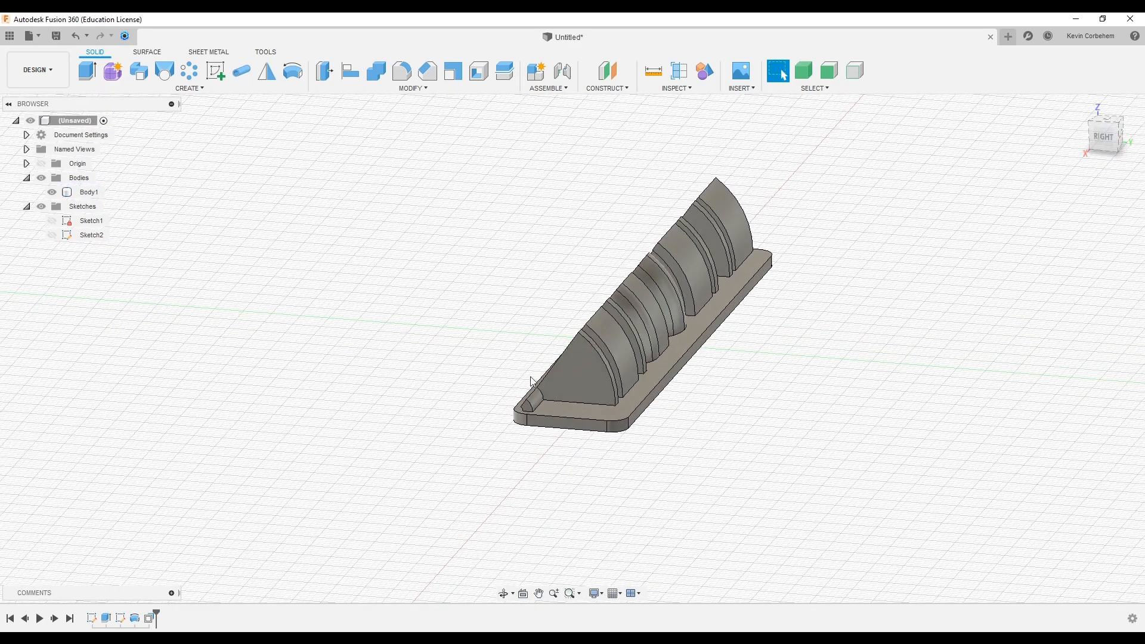
scroll(628, 406, "up", 5)
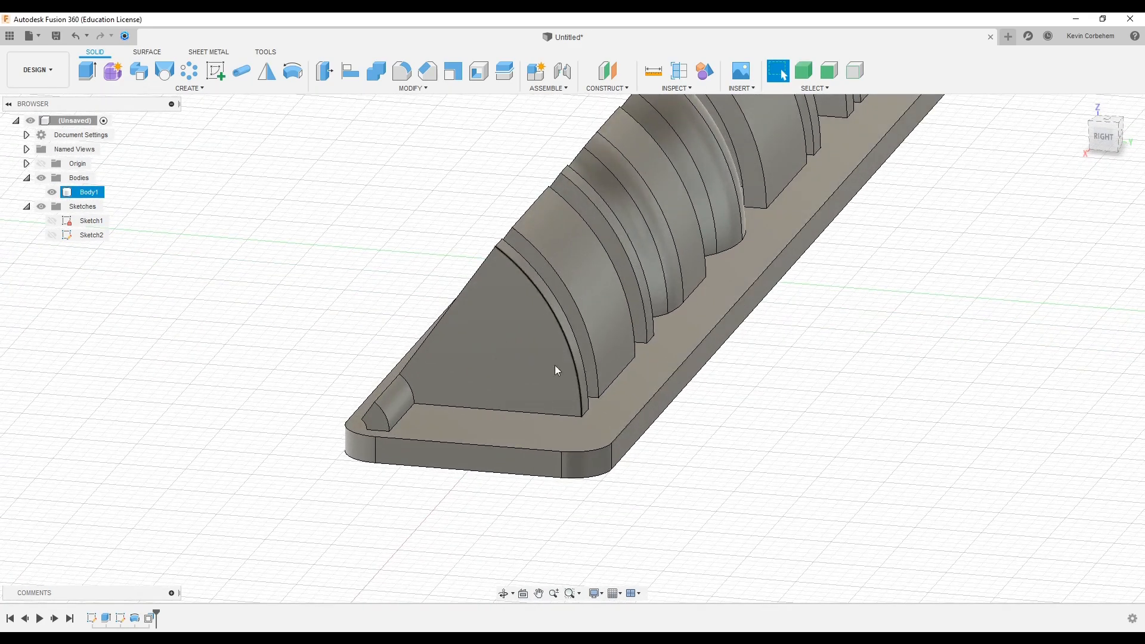
left_click(343, 87)
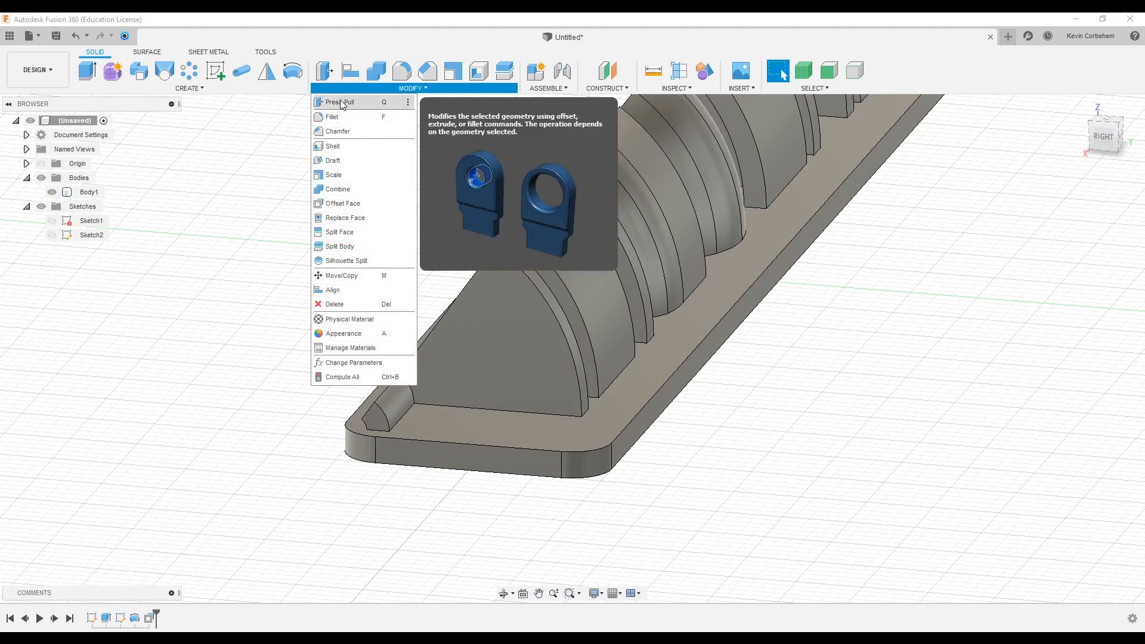
left_click(342, 203)
left_click(659, 416)
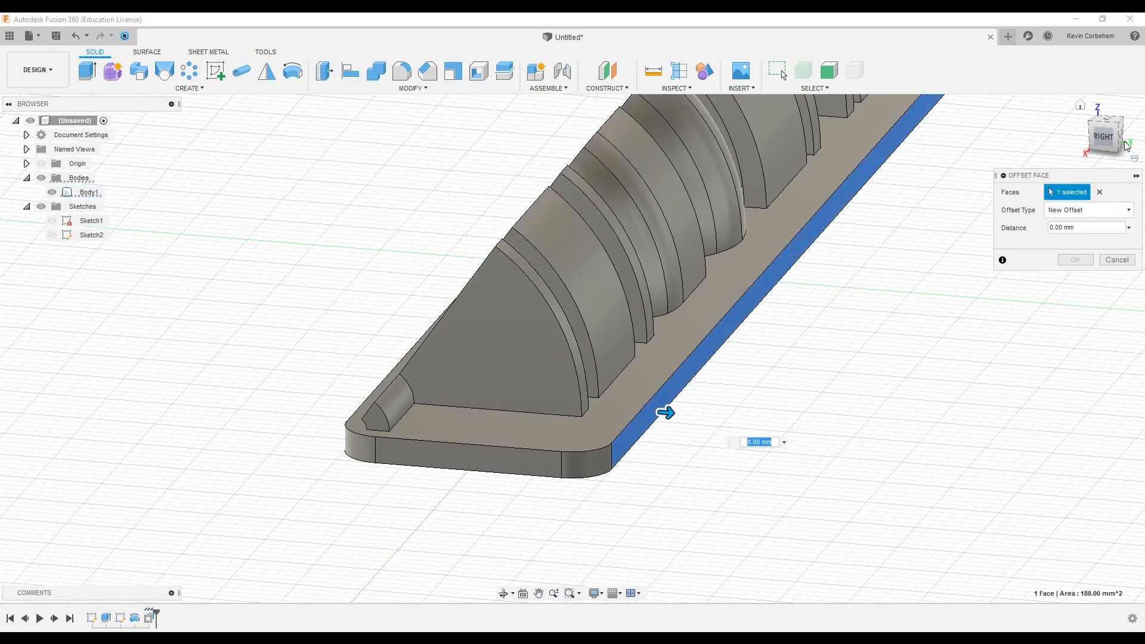
left_click(1102, 136)
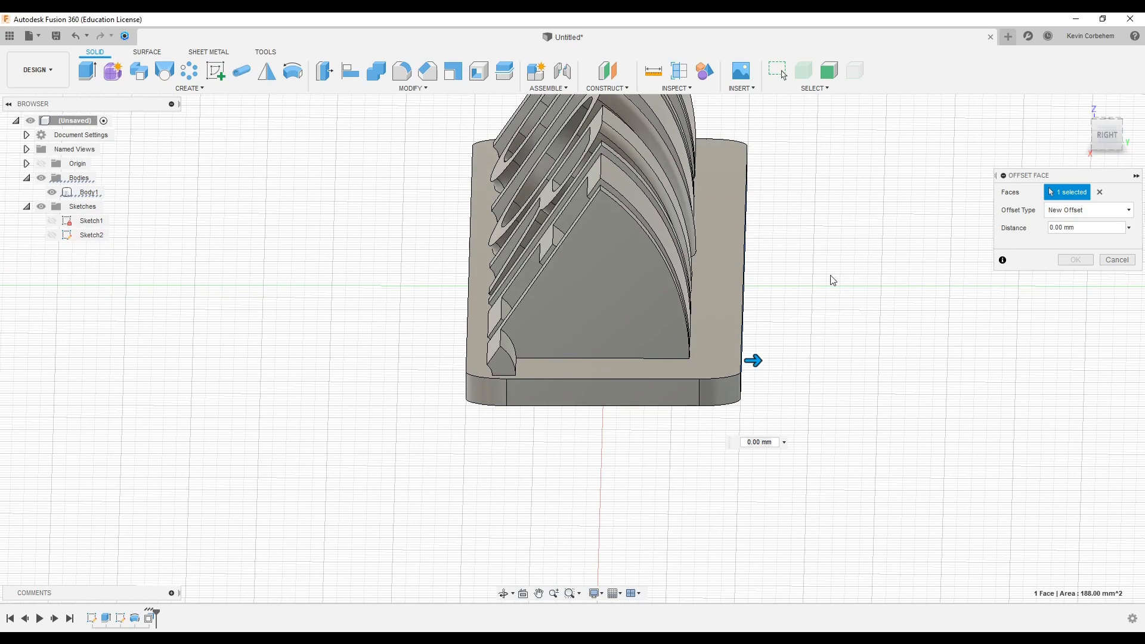
left_click_drag(754, 360, 715, 357)
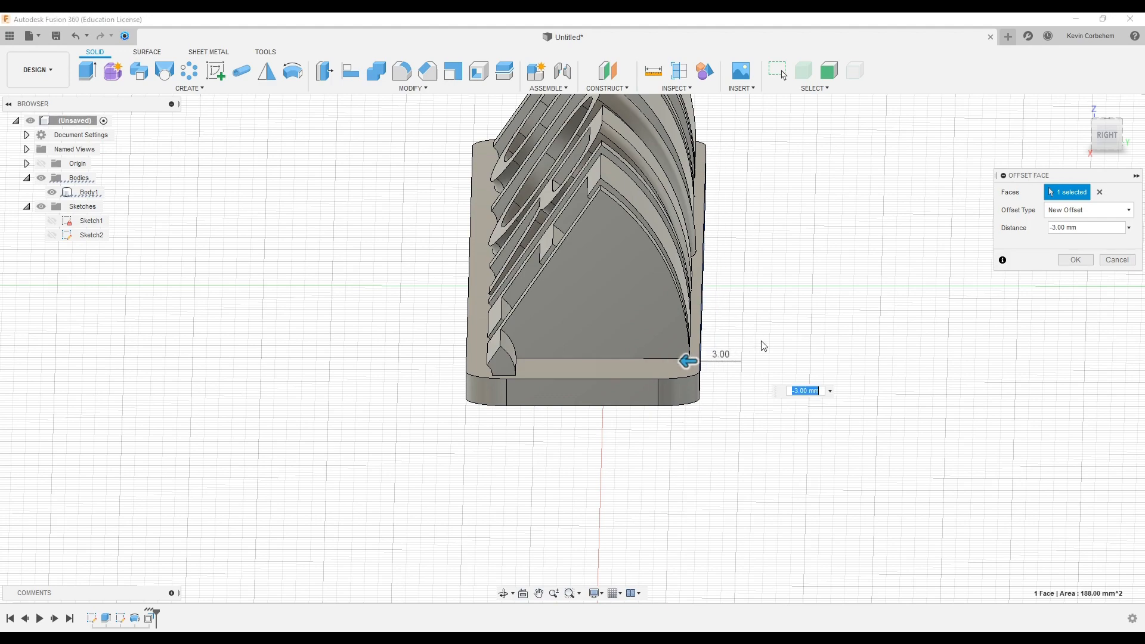
left_click(1077, 260)
Offset the plate's long side face in front of the letters by 0.5 mm
left_click_drag(1108, 139, 1141, 138)
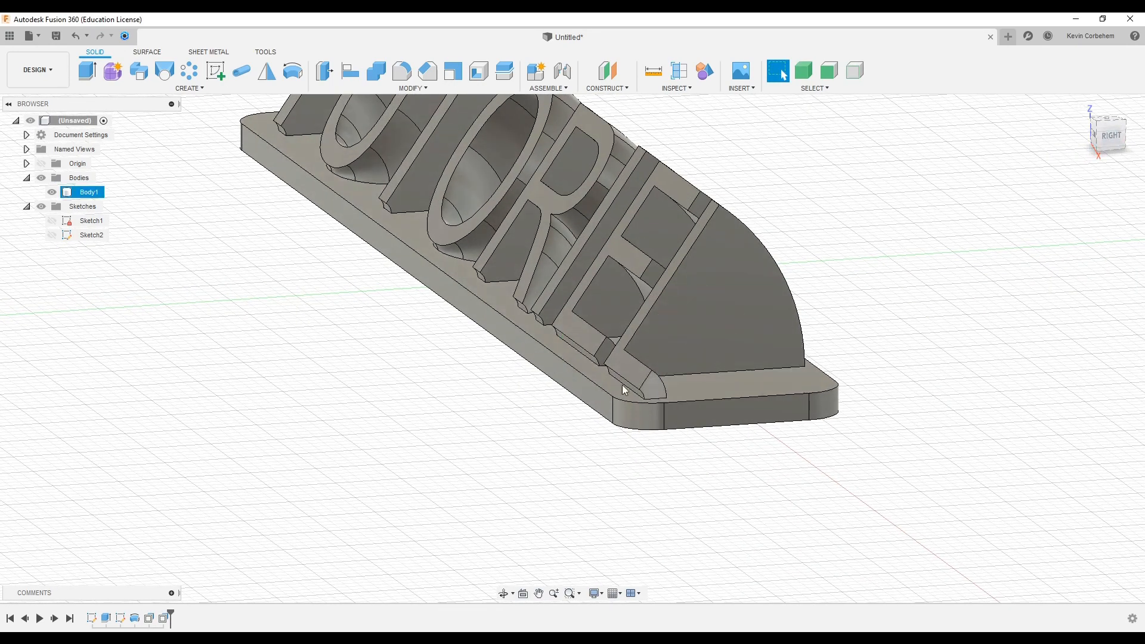
left_click(348, 88)
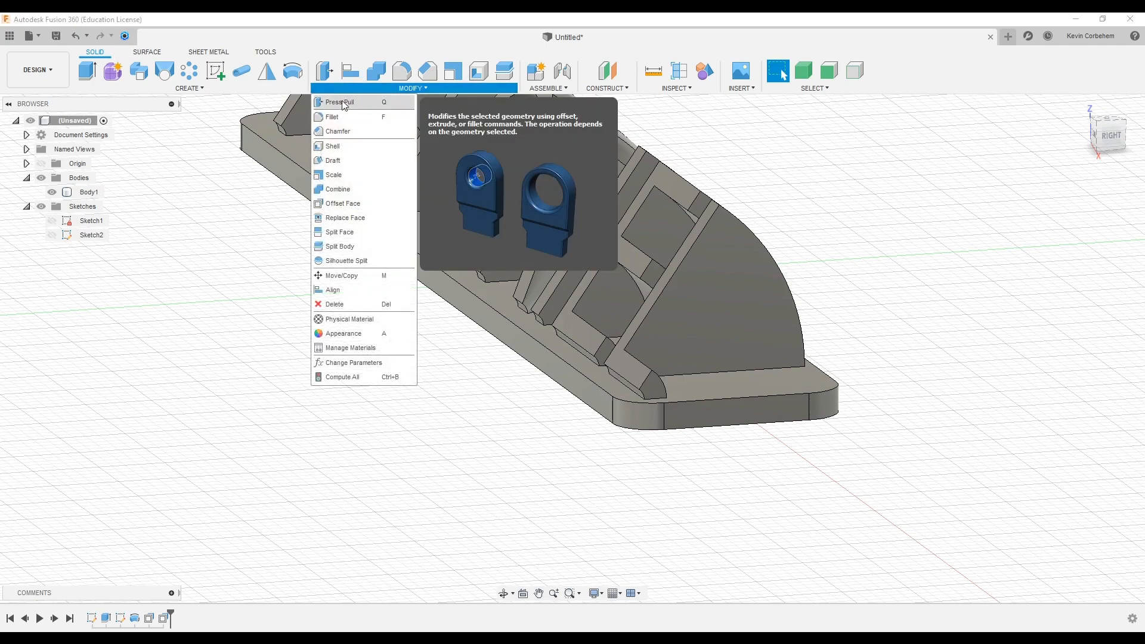
left_click(337, 99)
left_click(532, 352)
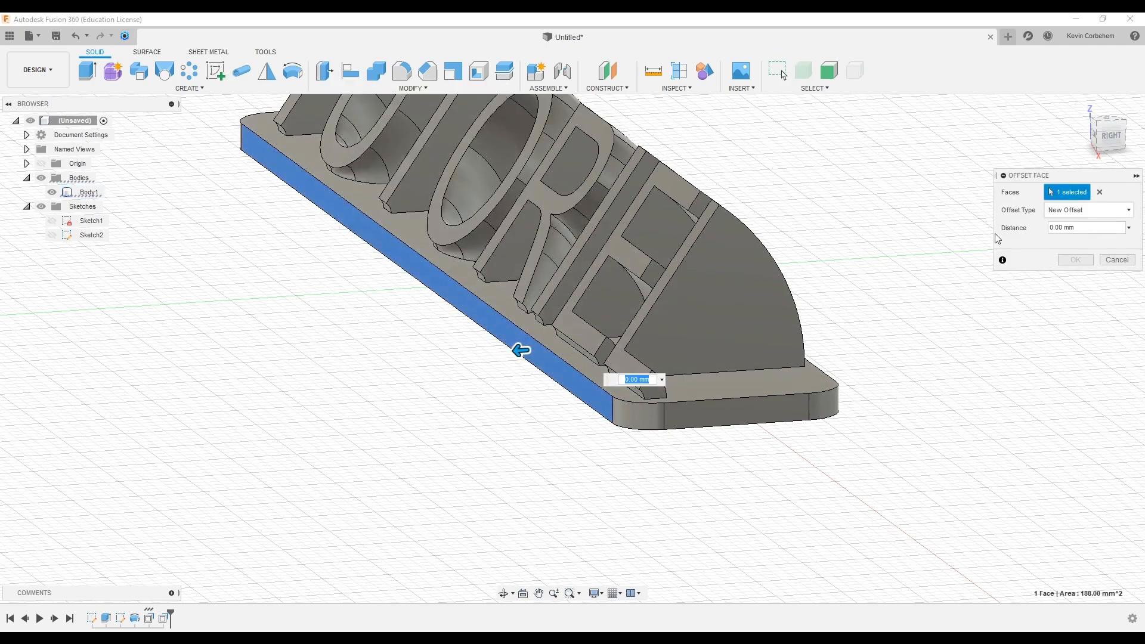
left_click_drag(1102, 135, 1095, 133)
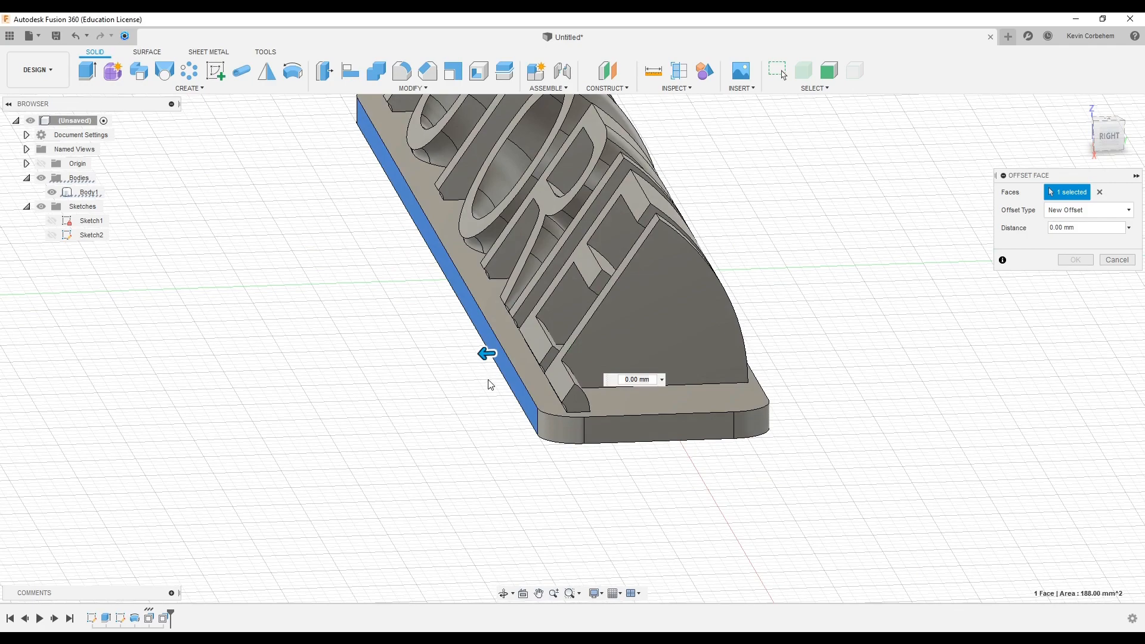
scroll(495, 380, "up", 2)
mouse_move(486, 338)
left_mouse_down()
mouse_move(467, 340)
mouse_move(495, 341)
mouse_move(480, 342)
left_mouse_up()
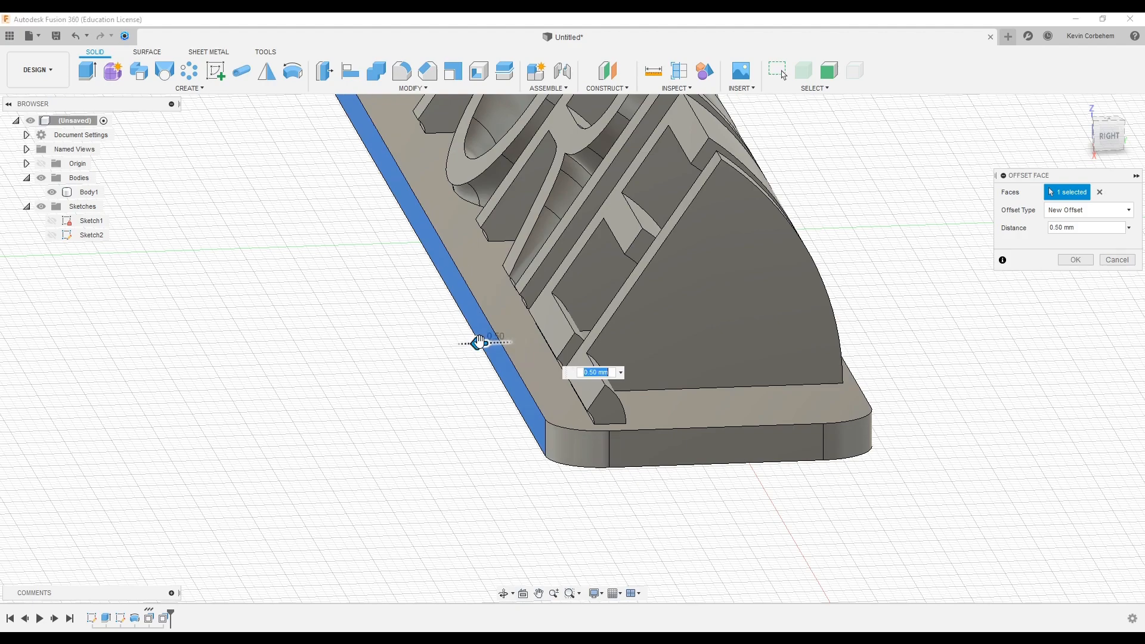
left_click(1073, 261)
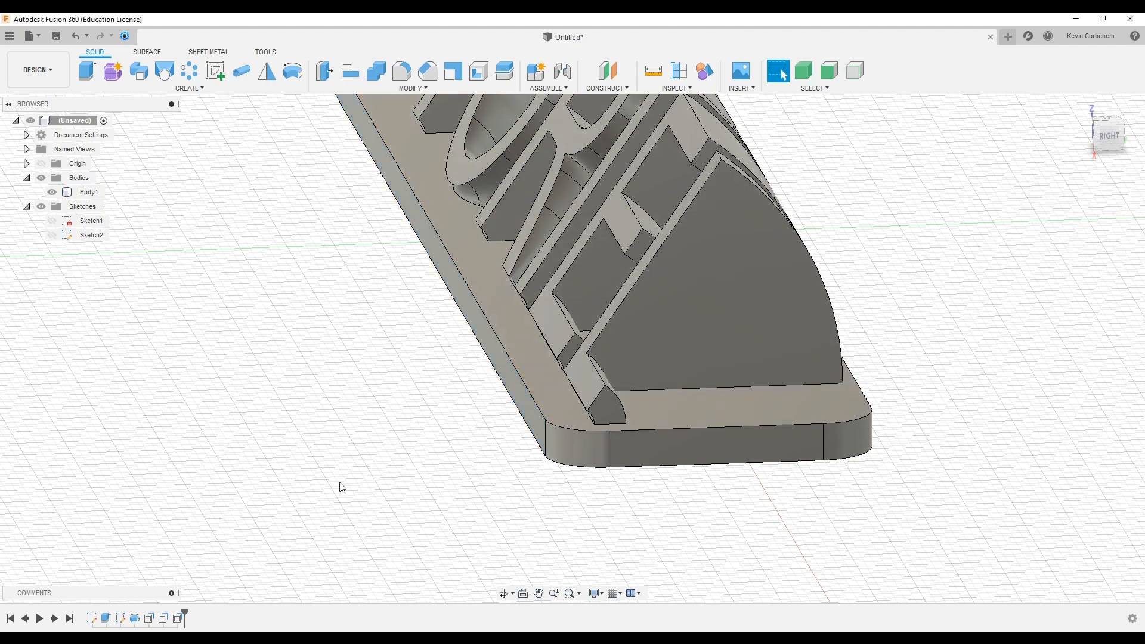
scroll(343, 487, "down", 5)
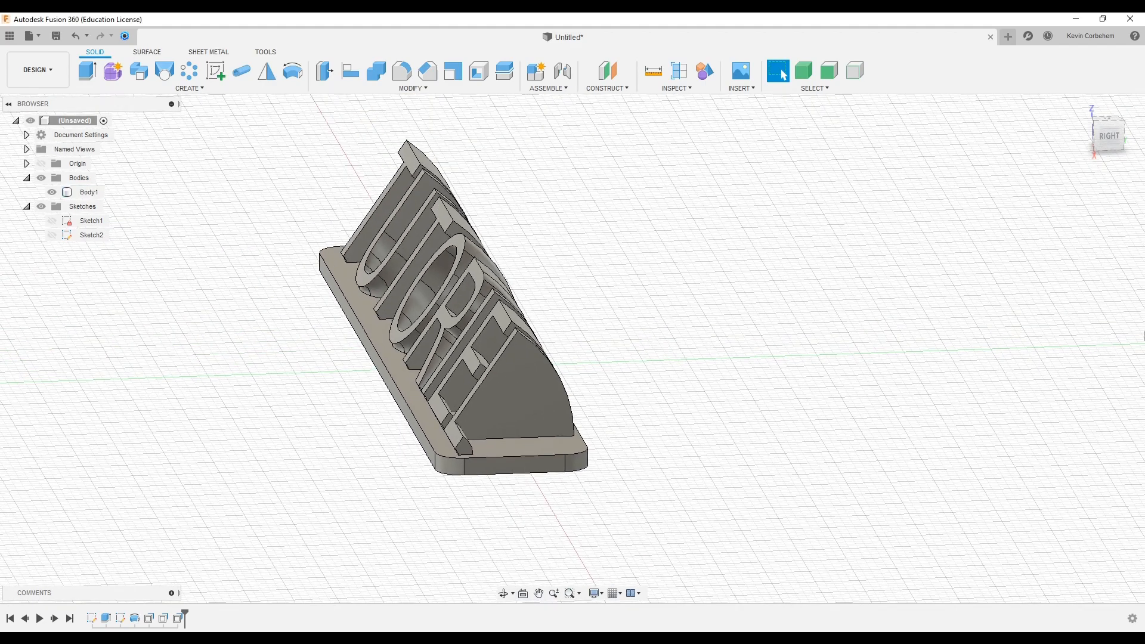
left_click(1119, 141)
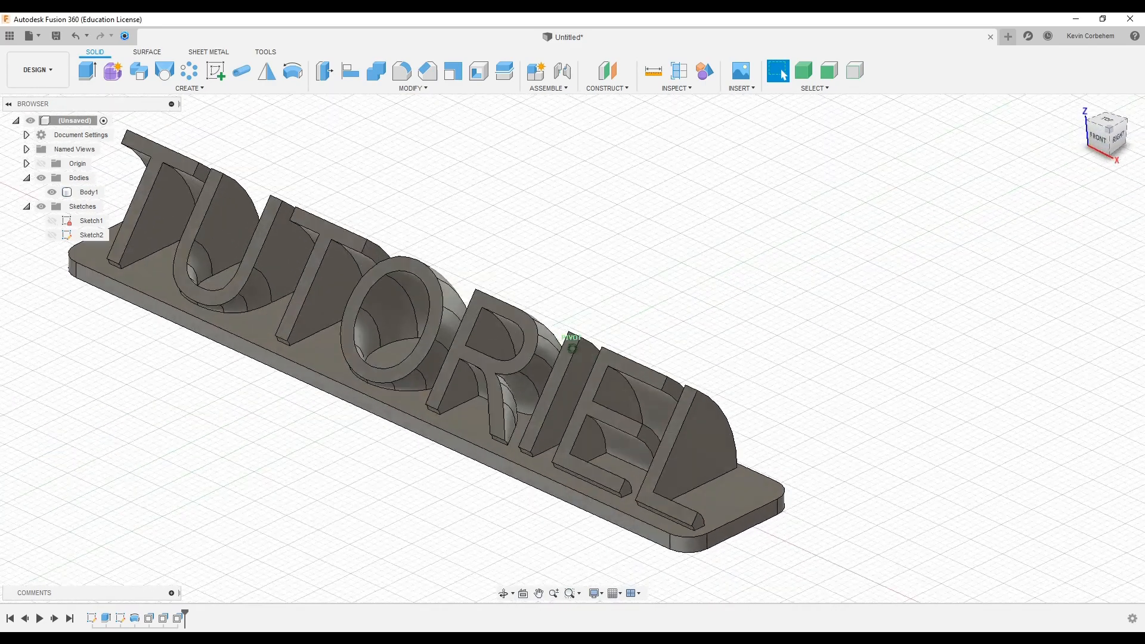
middle_click_drag(571, 347, 719, 236, "shift")
middle_click_drag(598, 248, 710, 214)
mouse_move(1111, 139)
left_mouse_down()
mouse_move(1095, 140)
mouse_move(1115, 144)
left_mouse_up()
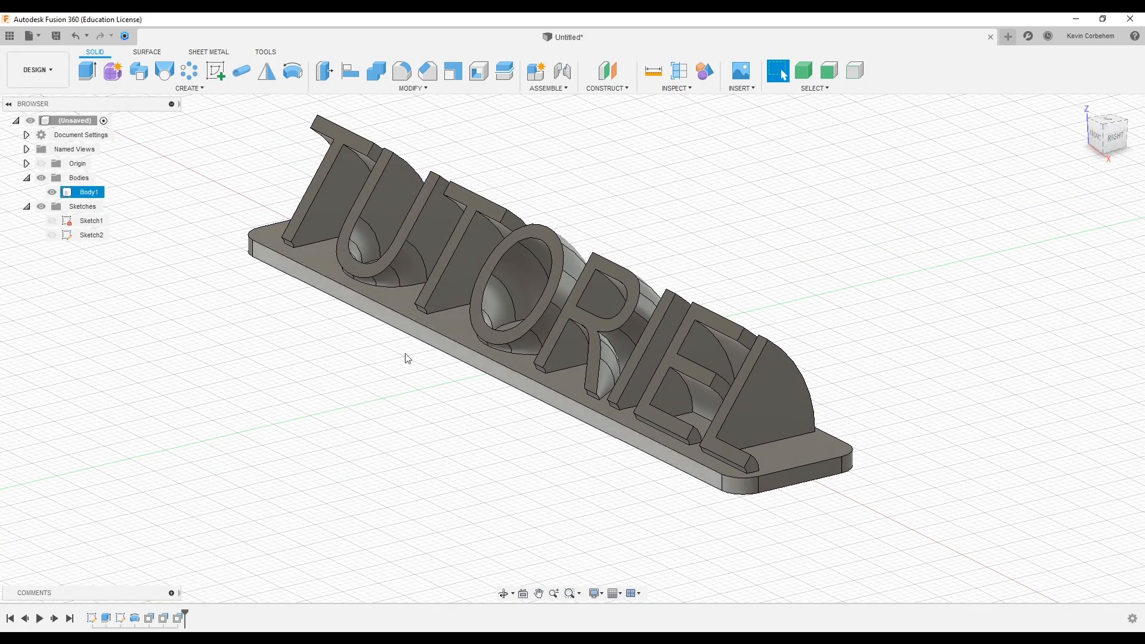
Apply the Paint - Enamel Glossy (Red) appearance from the Fusion 360 library to the whole nameplate body
right_click(84, 196)
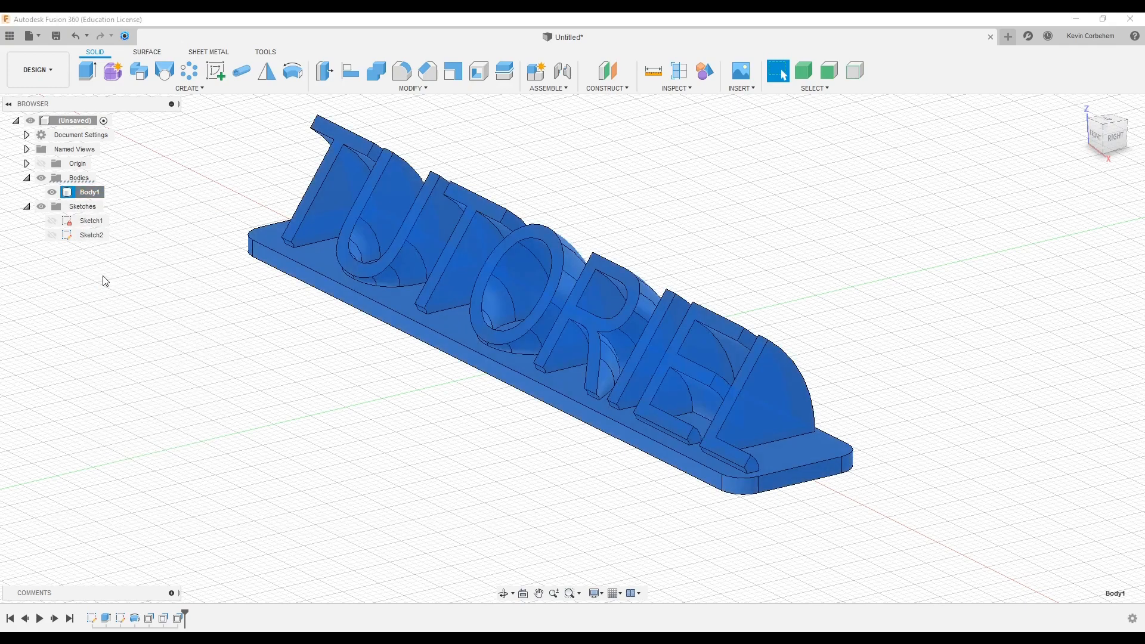
key("a")
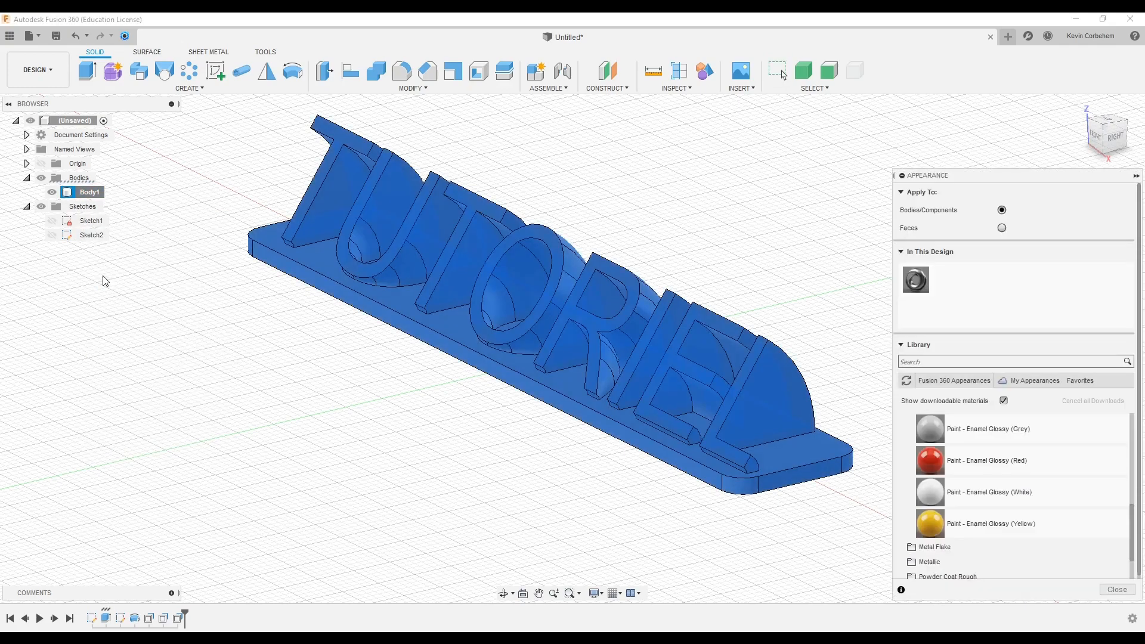
scroll(903, 447, "up", 3)
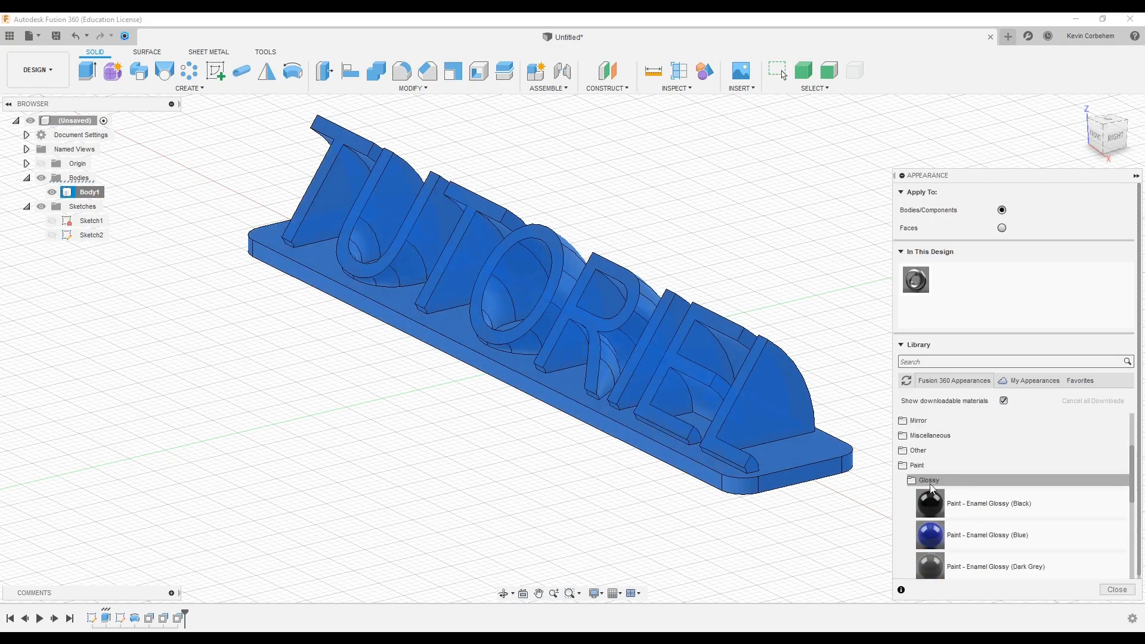
left_click(915, 479)
left_click(913, 469)
scroll(942, 479, "down", 2)
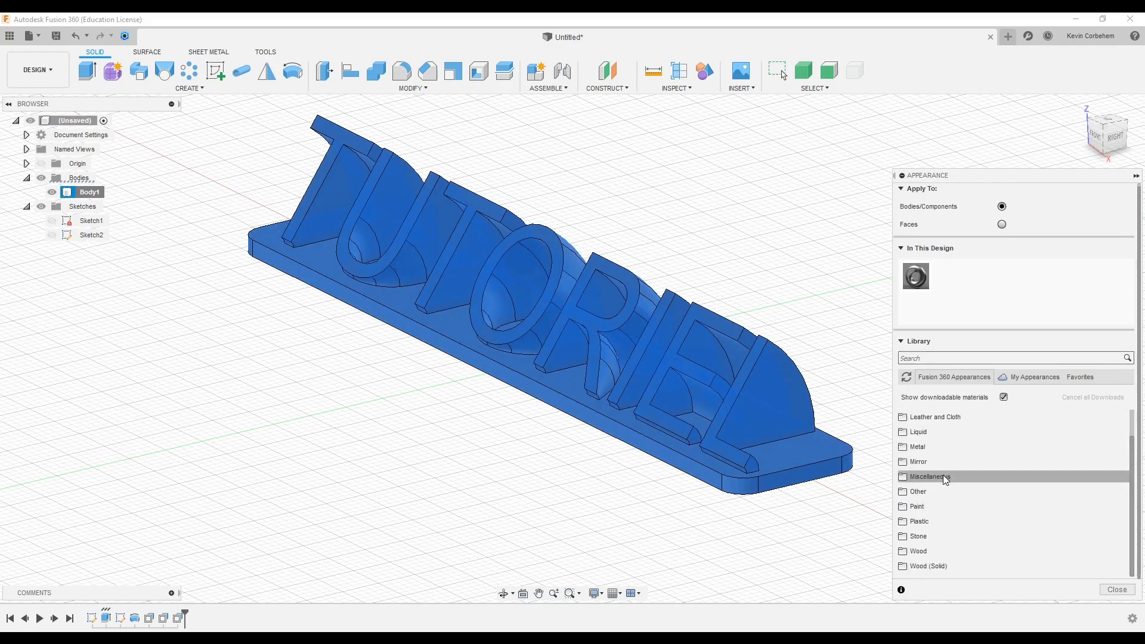
left_click(916, 506)
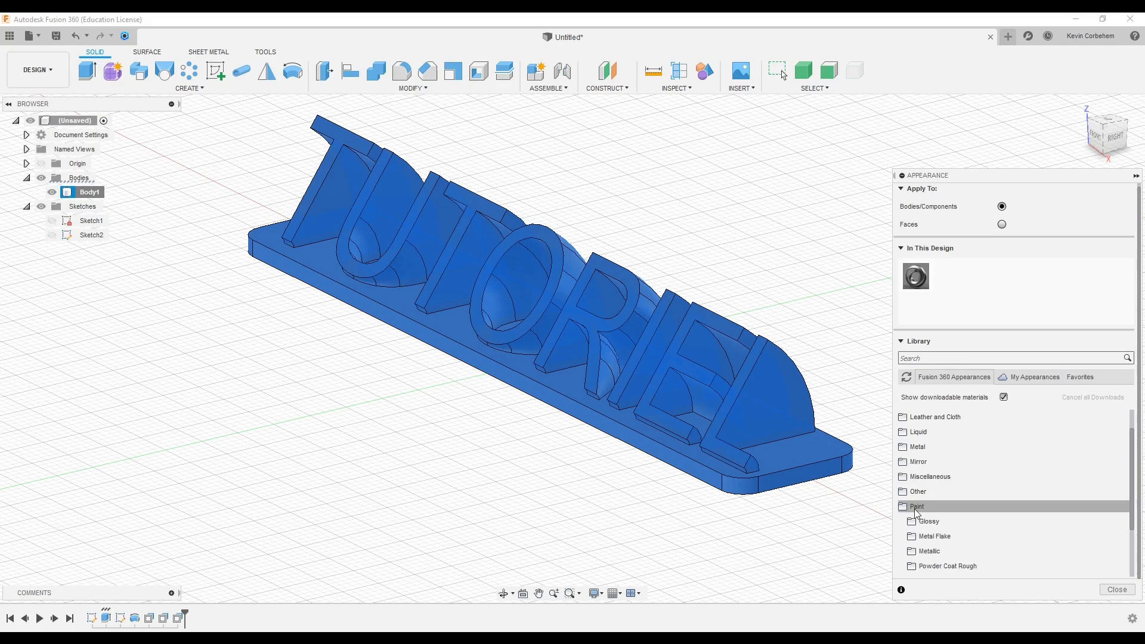
scroll(936, 521, "down", 2)
left_click(926, 447)
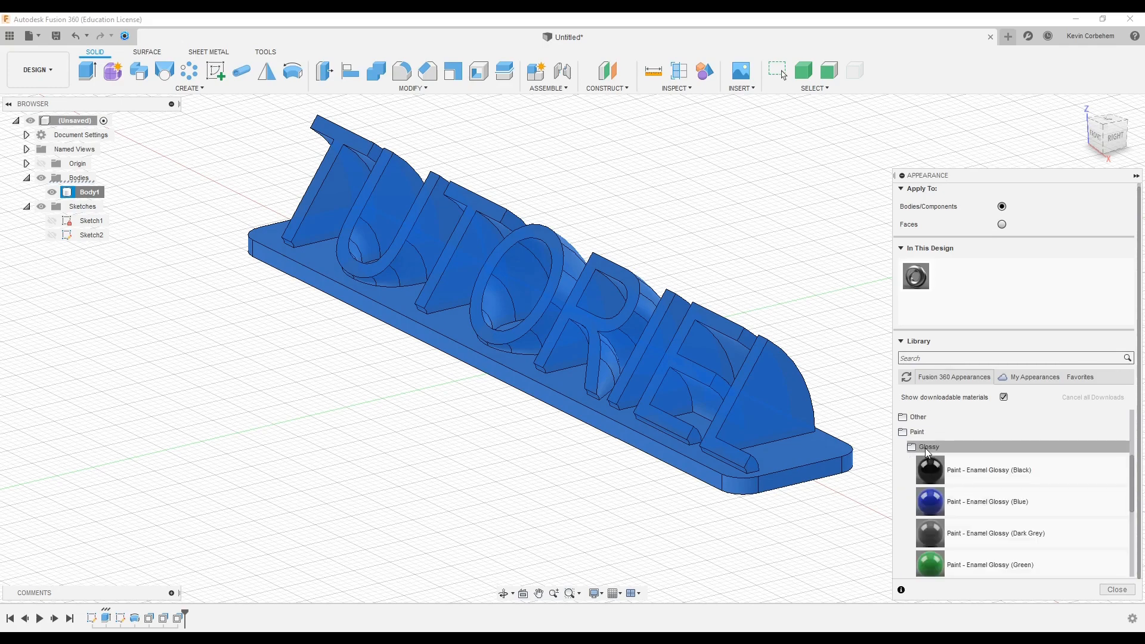
scroll(966, 471, "down", 3)
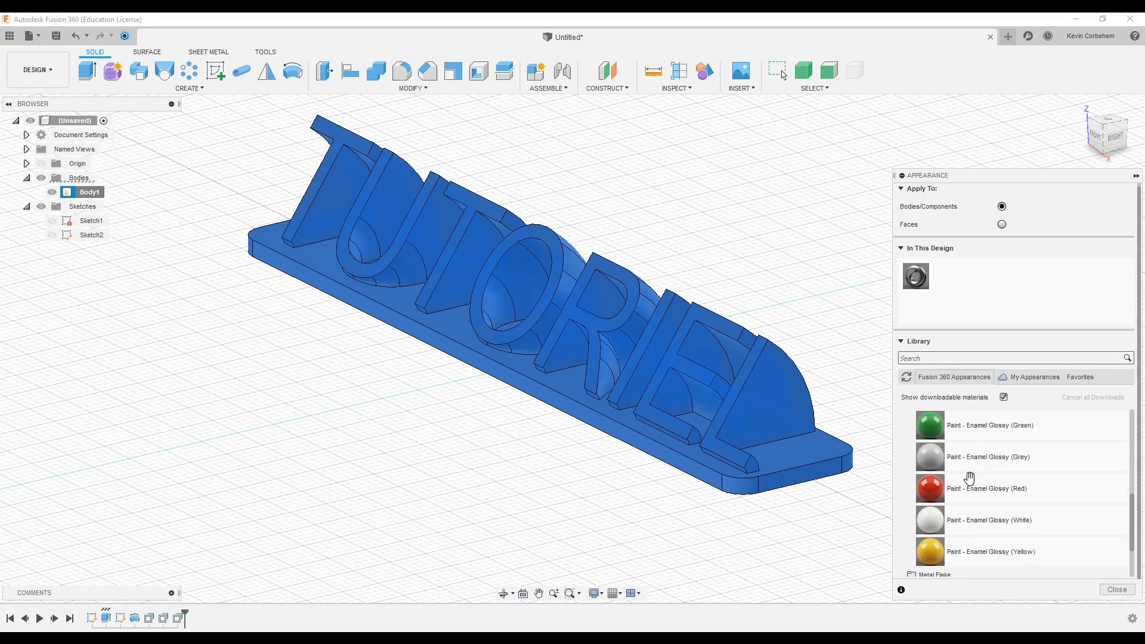
left_click_drag(929, 488, 764, 397)
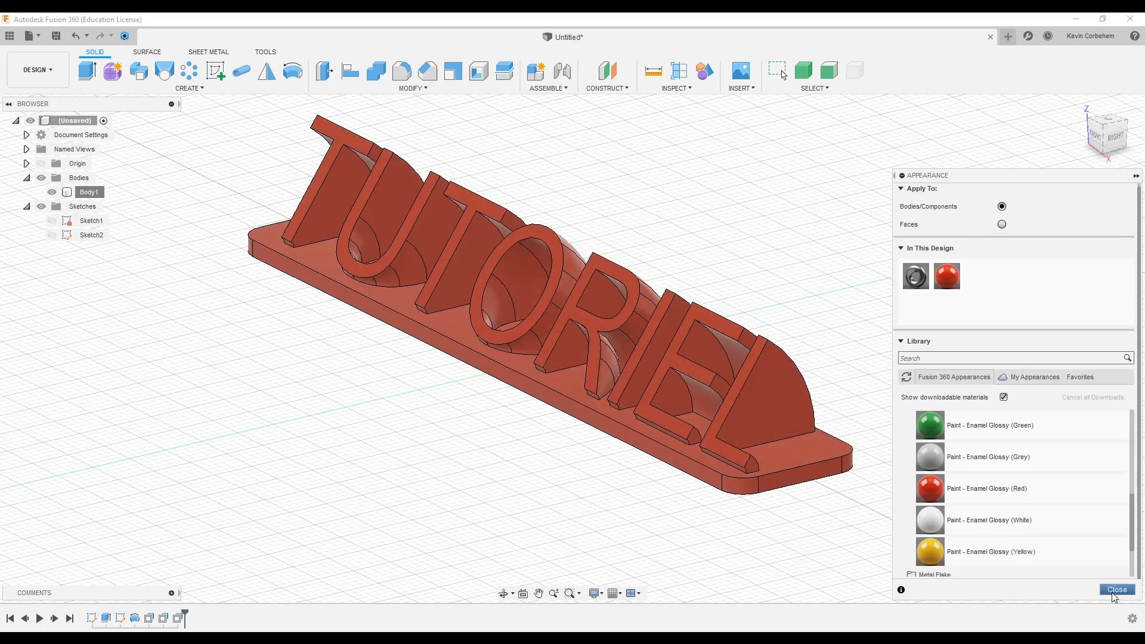
left_click(1116, 594)
Bring up the available commands for the red nameplate body
mouse_move(1117, 139)
left_mouse_down()
mouse_move(959, 121)
mouse_move(1129, 134)
mouse_move(1121, 147)
left_mouse_up()
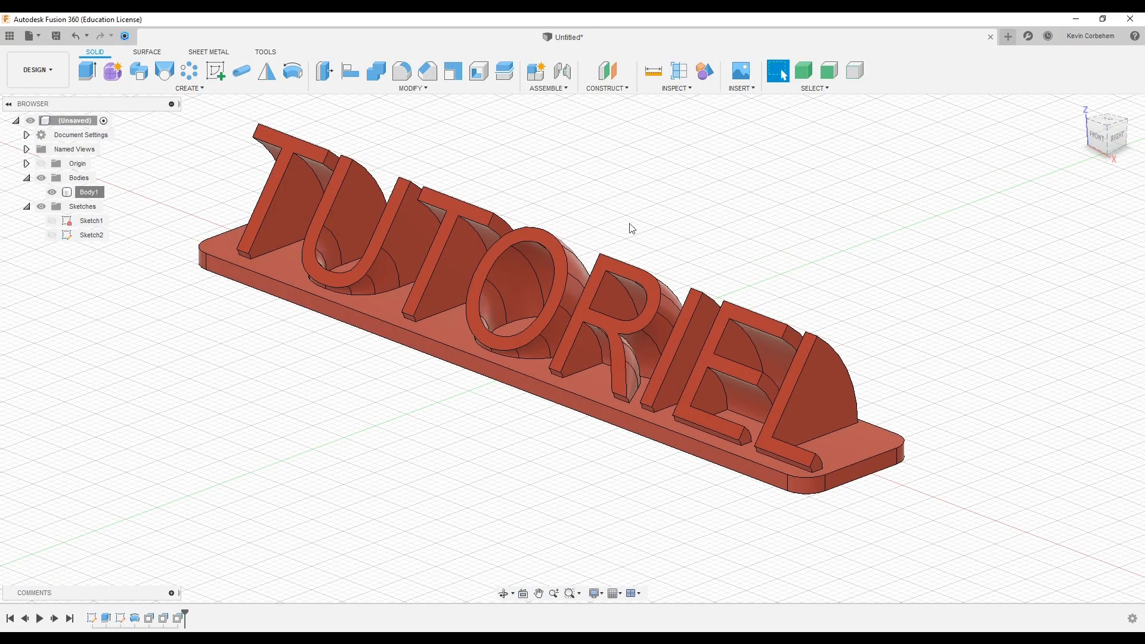
right_click(88, 193)
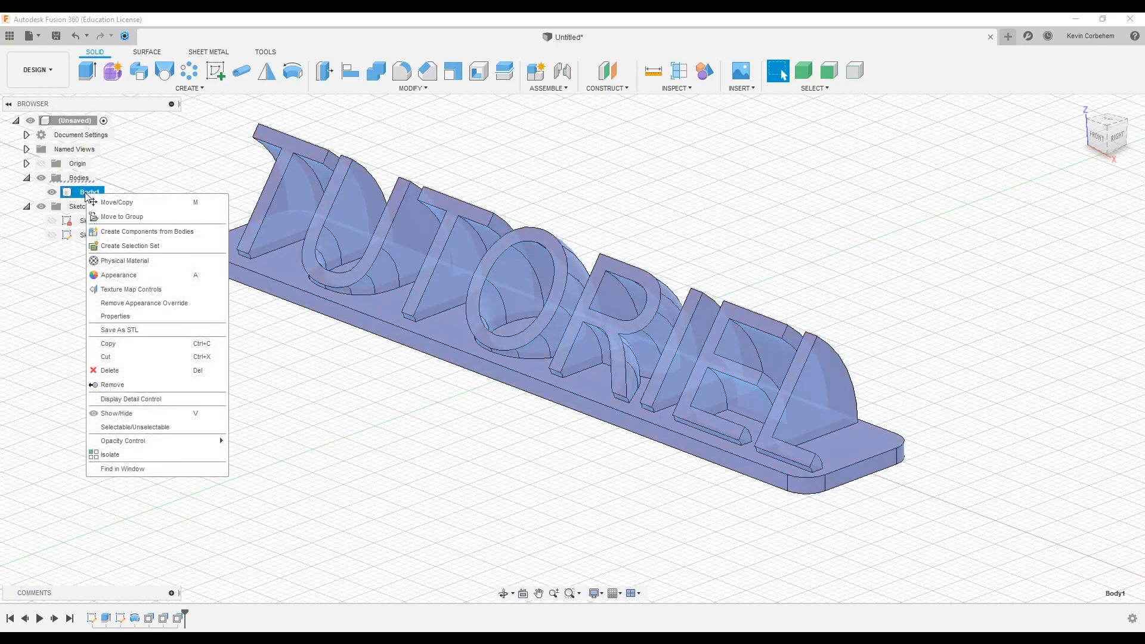